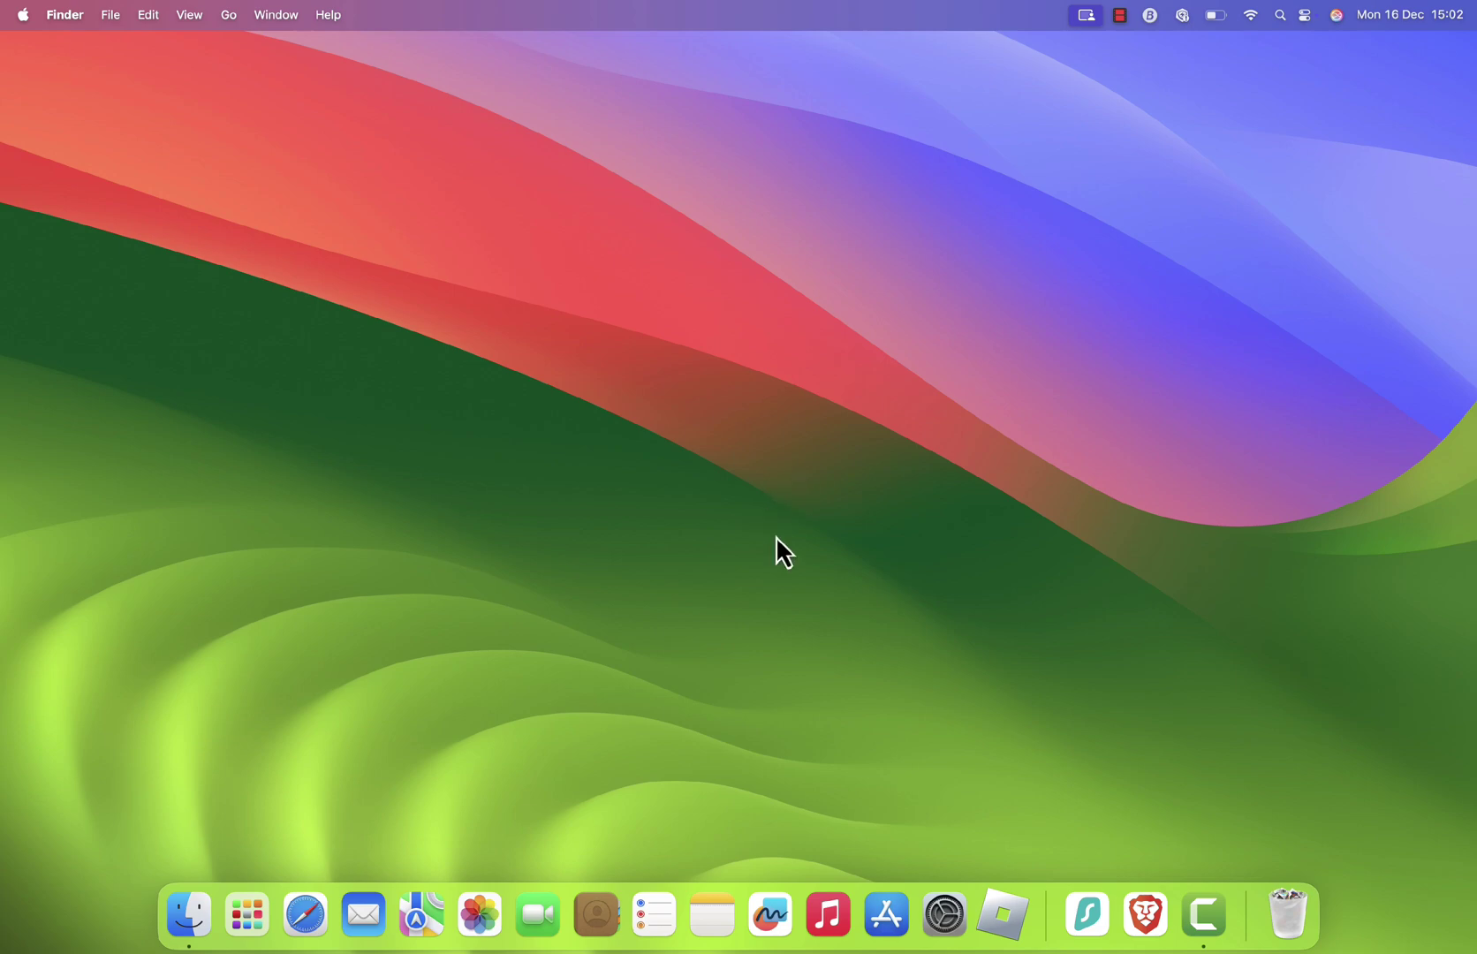
left_click(1144, 914)
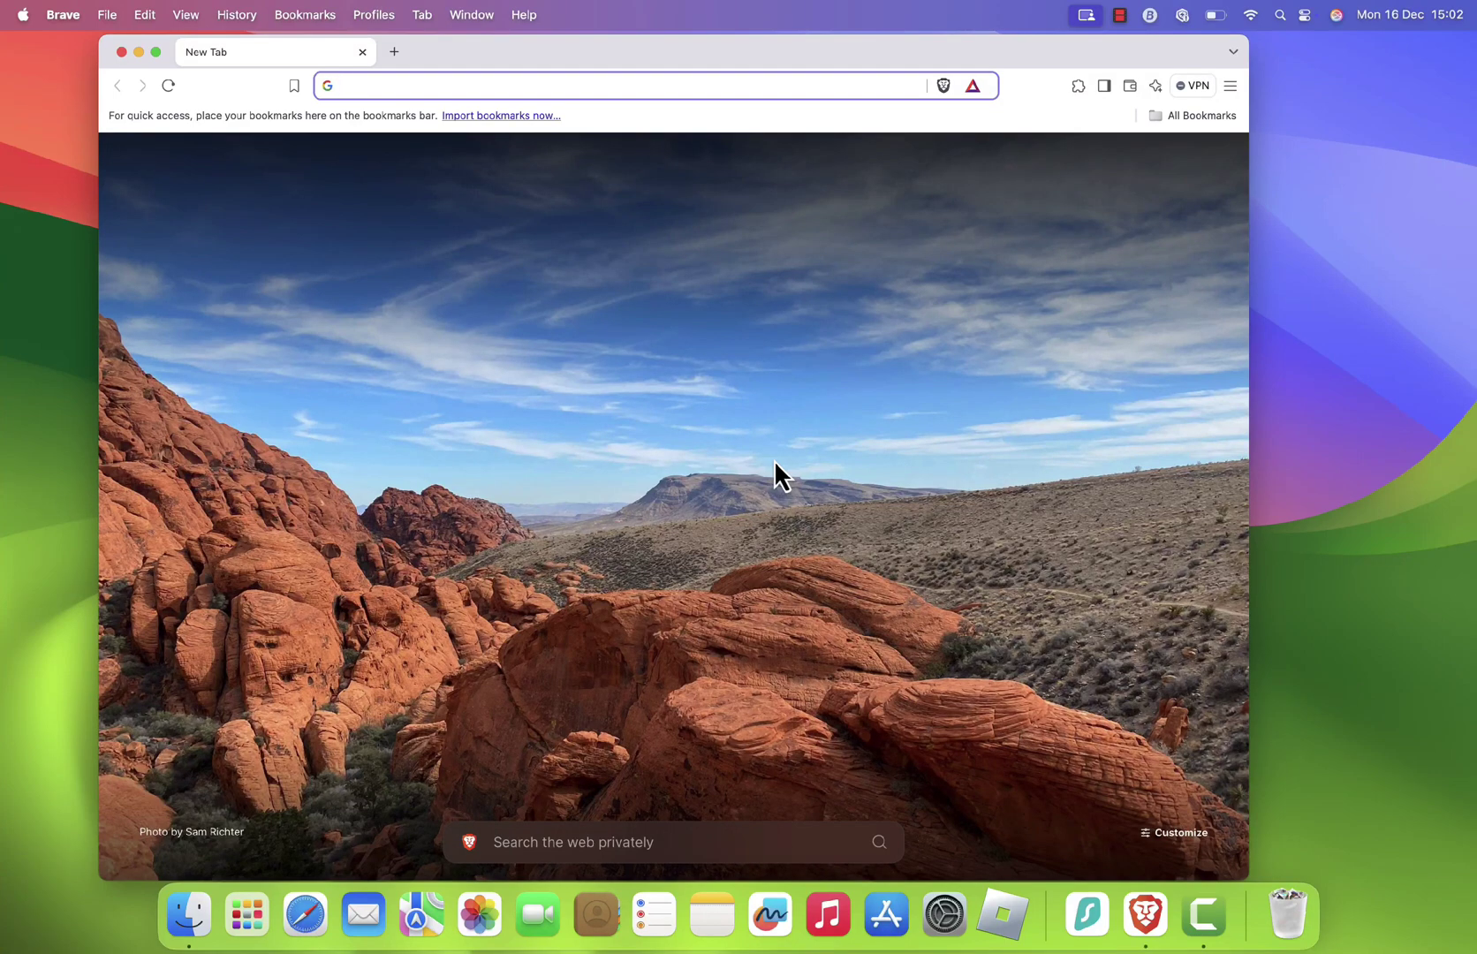
type("www")
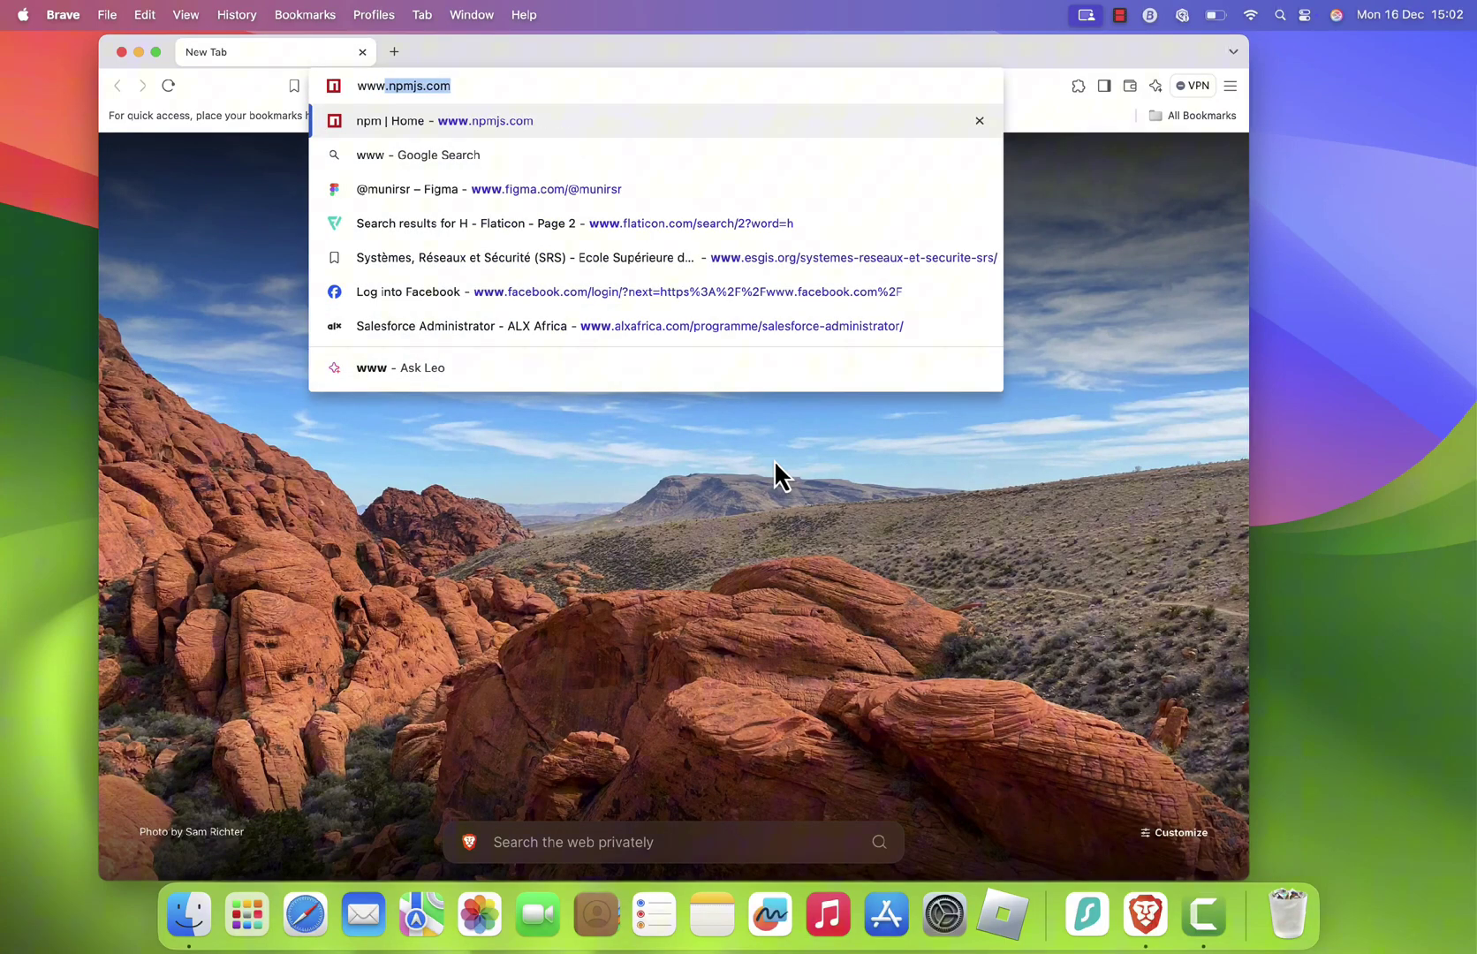
type(".yo")
key("Return")
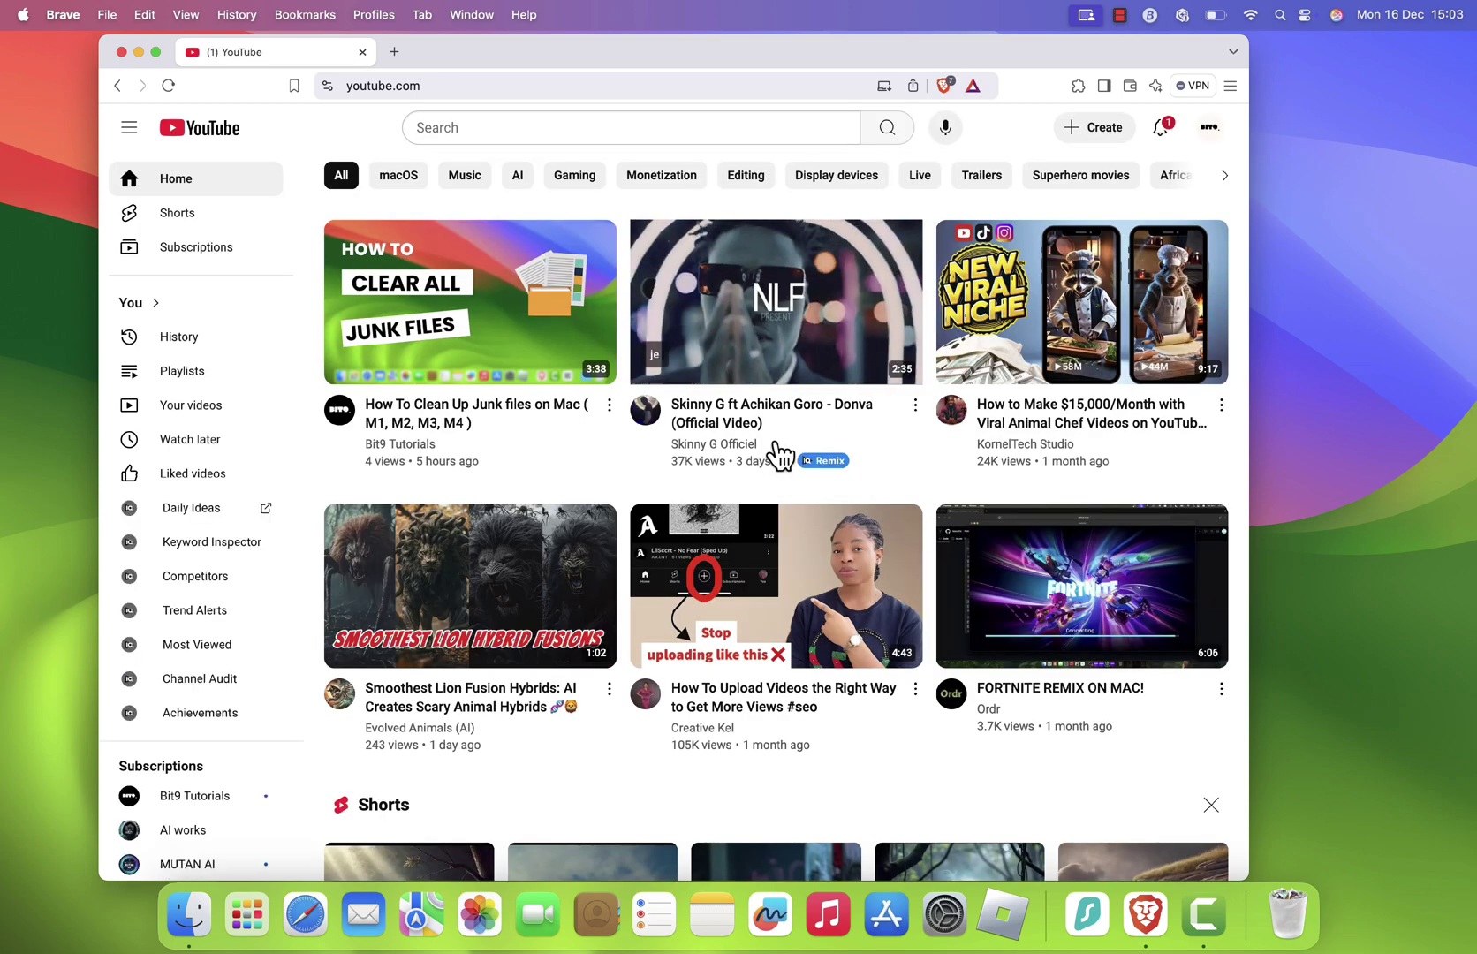
left_click(653, 86)
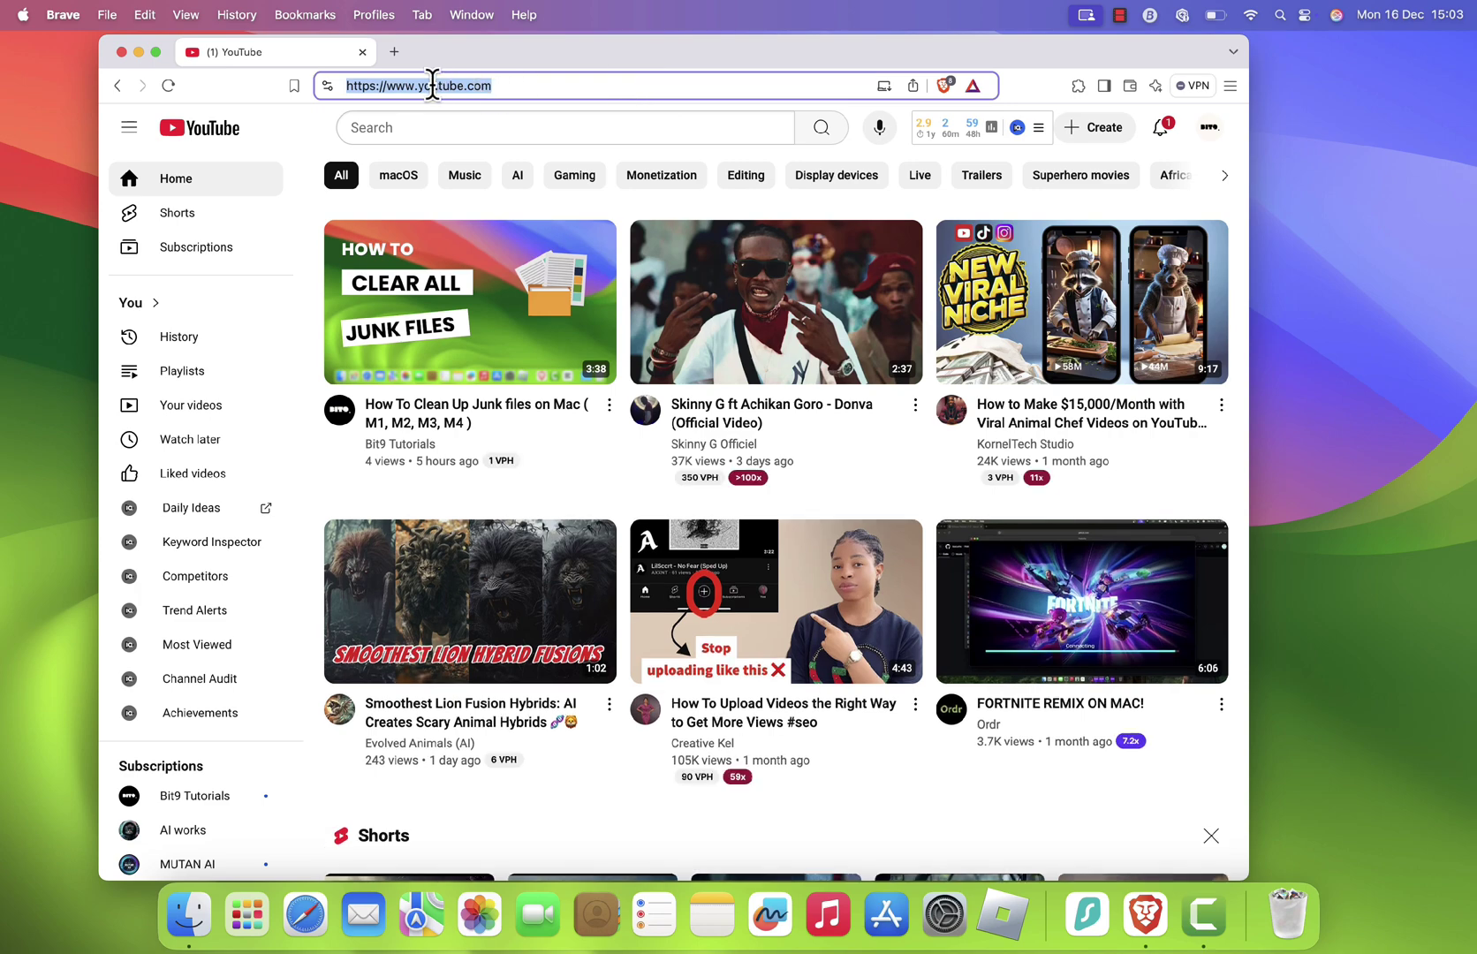
Drag the youtube.com address onto the desktop as a link shortcut and open it to test.
left_click_drag(1352, 243, 1352, 243)
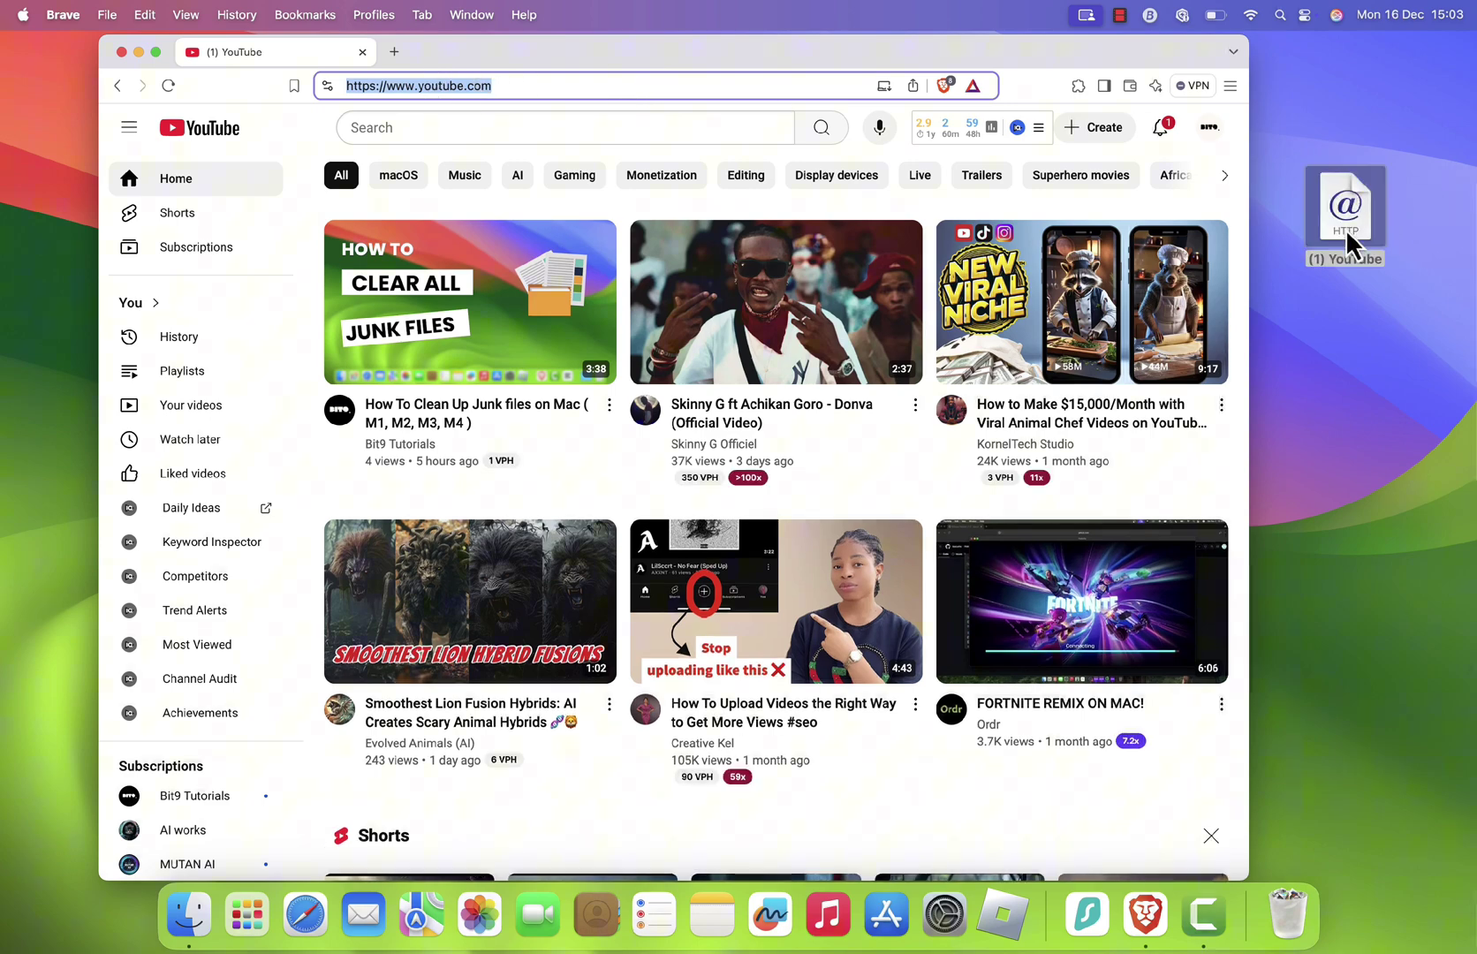
left_click(1345, 275)
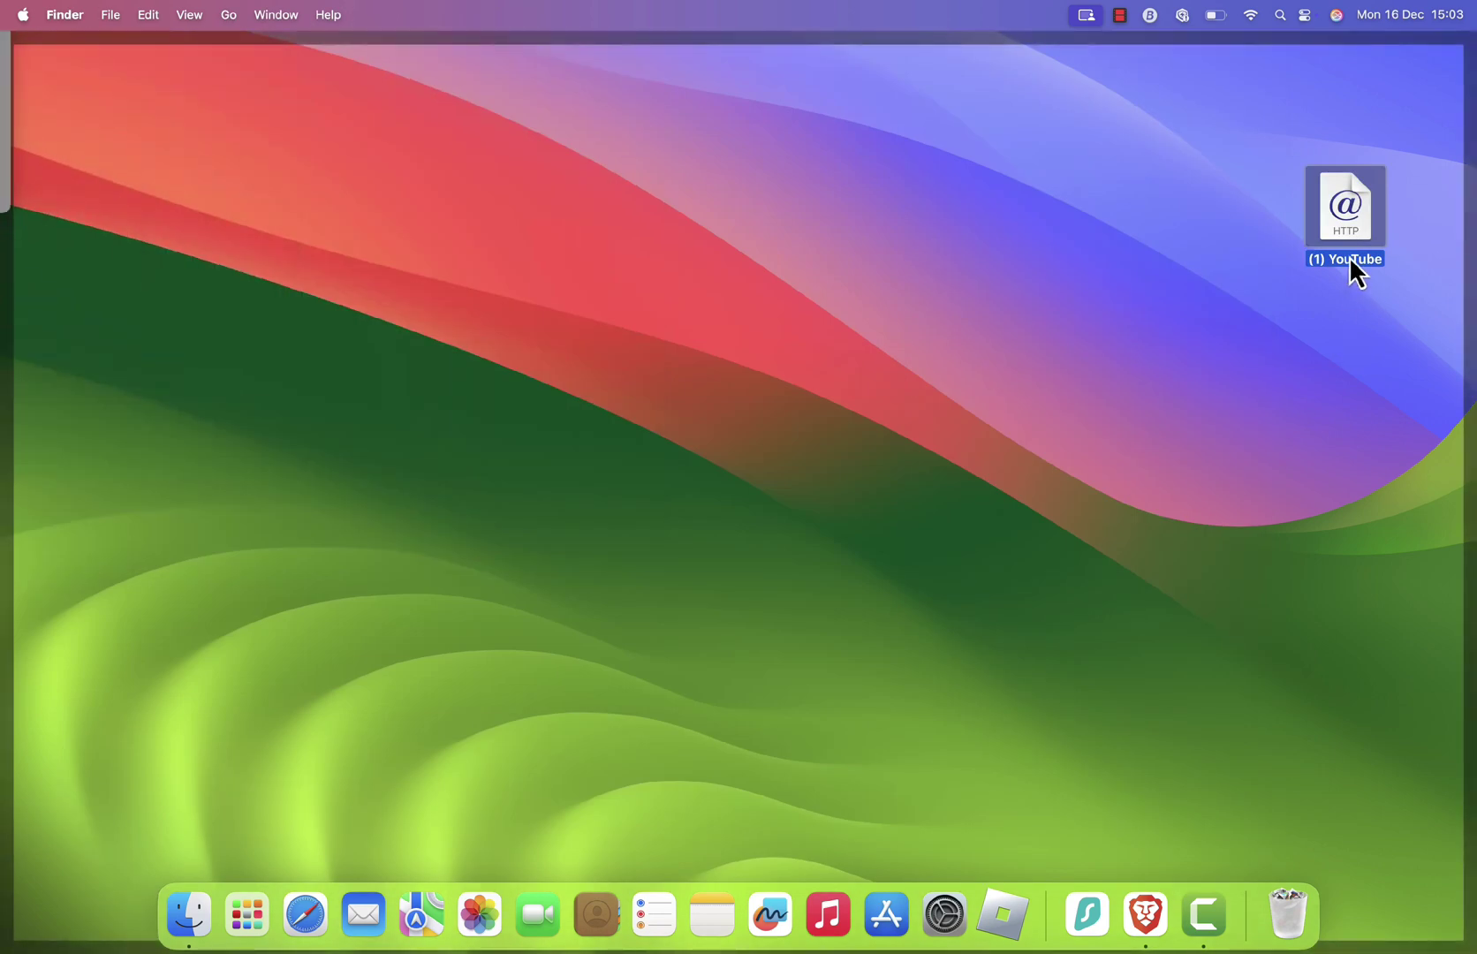
double_click(1352, 207)
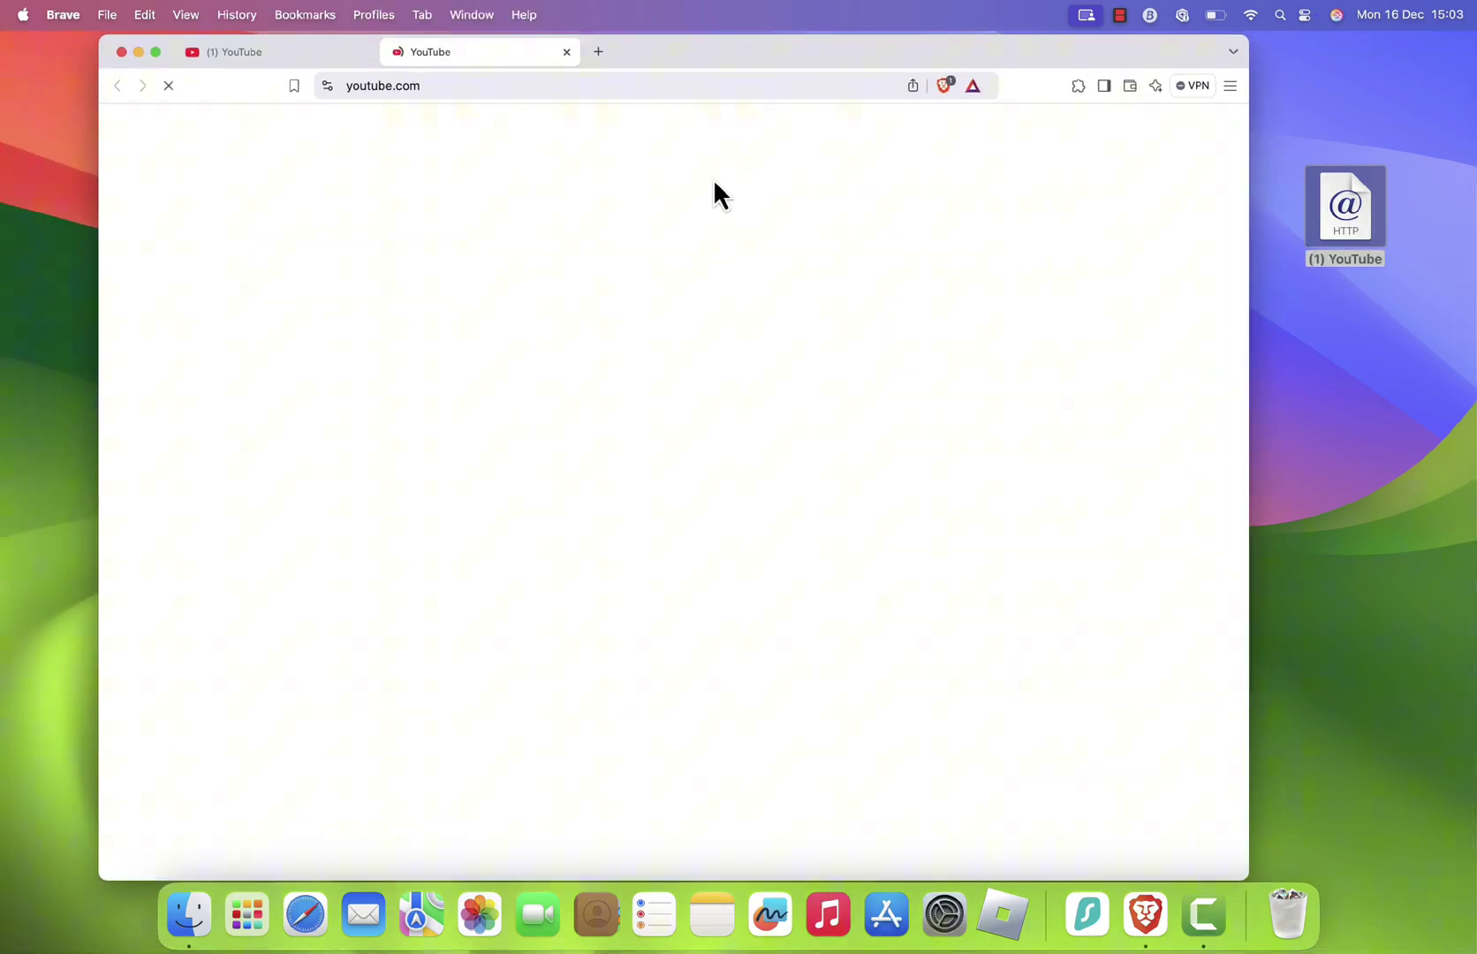
Close the extra YouTube tabs in Brave, leaving only a blank new tab.
key("super+w")
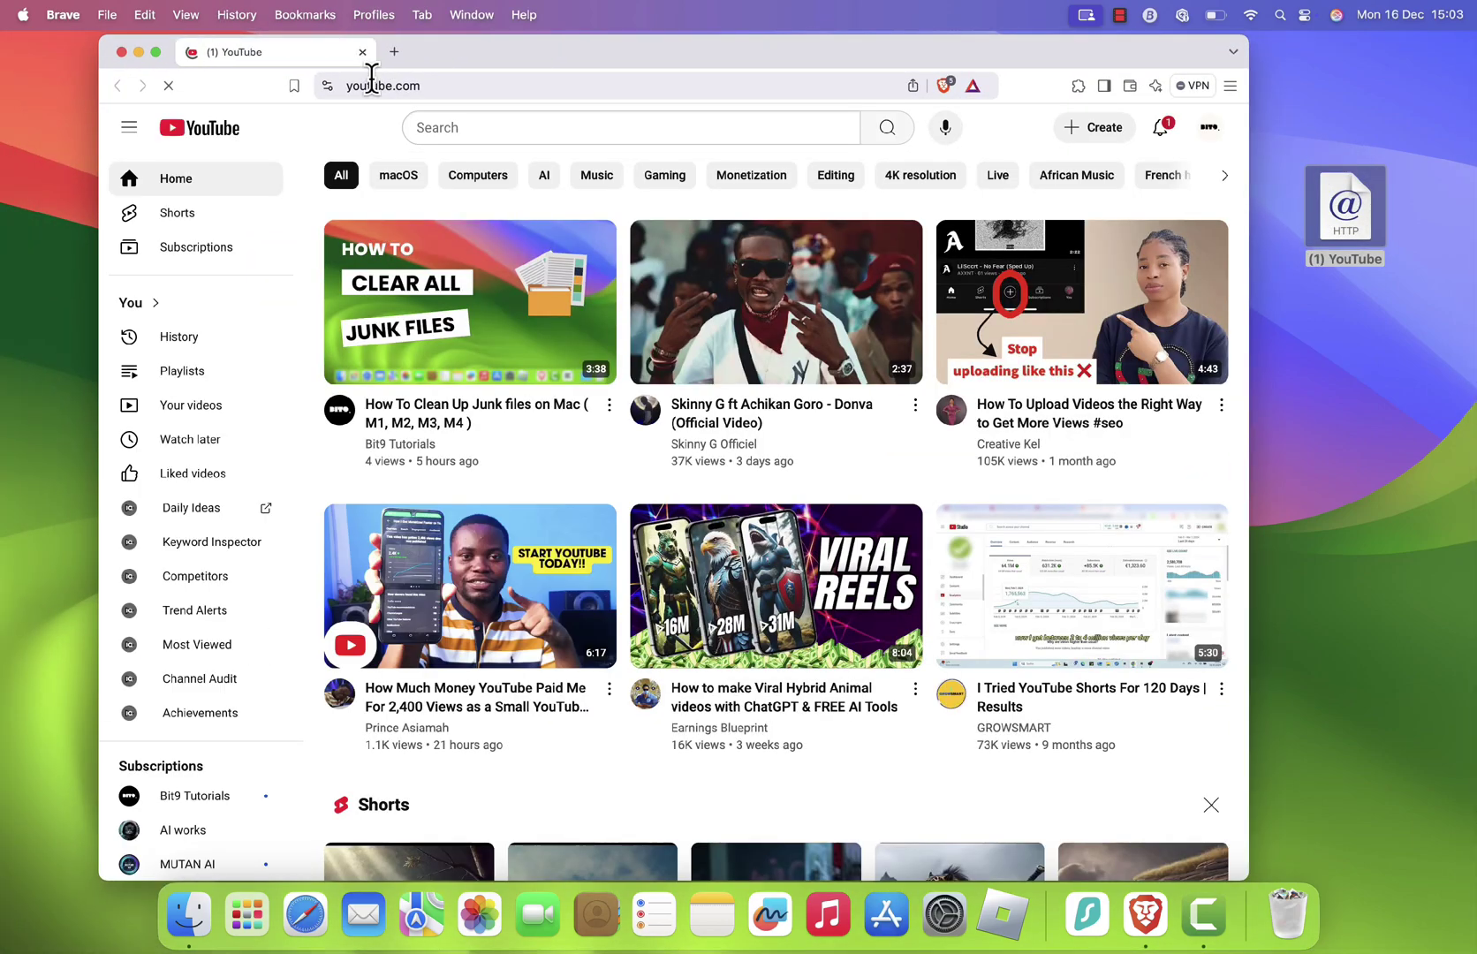
left_click(434, 85)
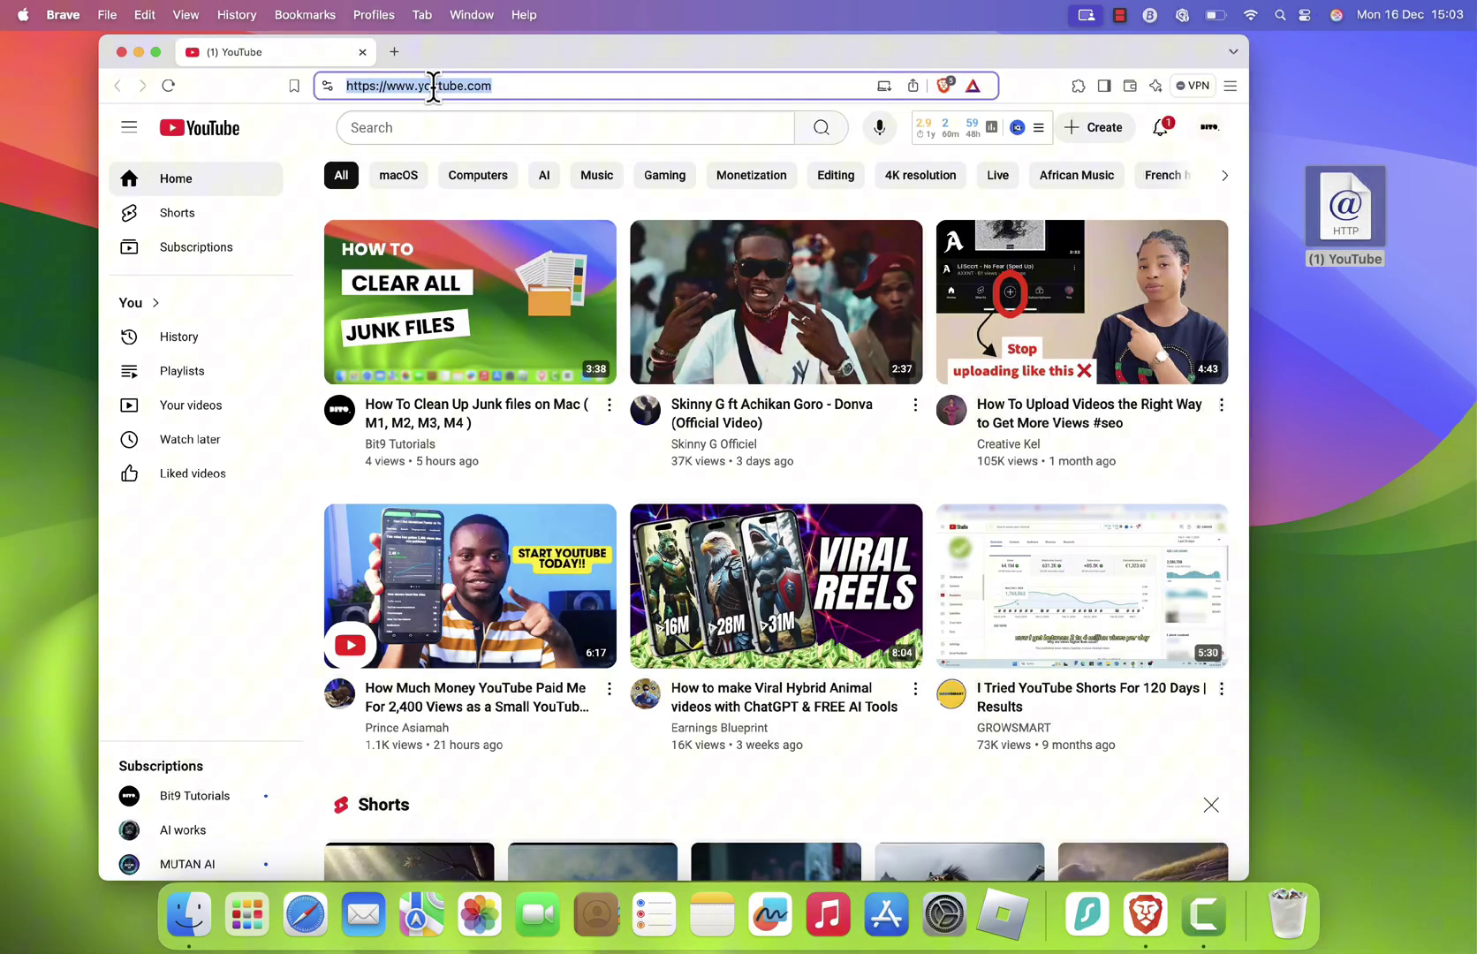
left_click(394, 51)
left_click(362, 52)
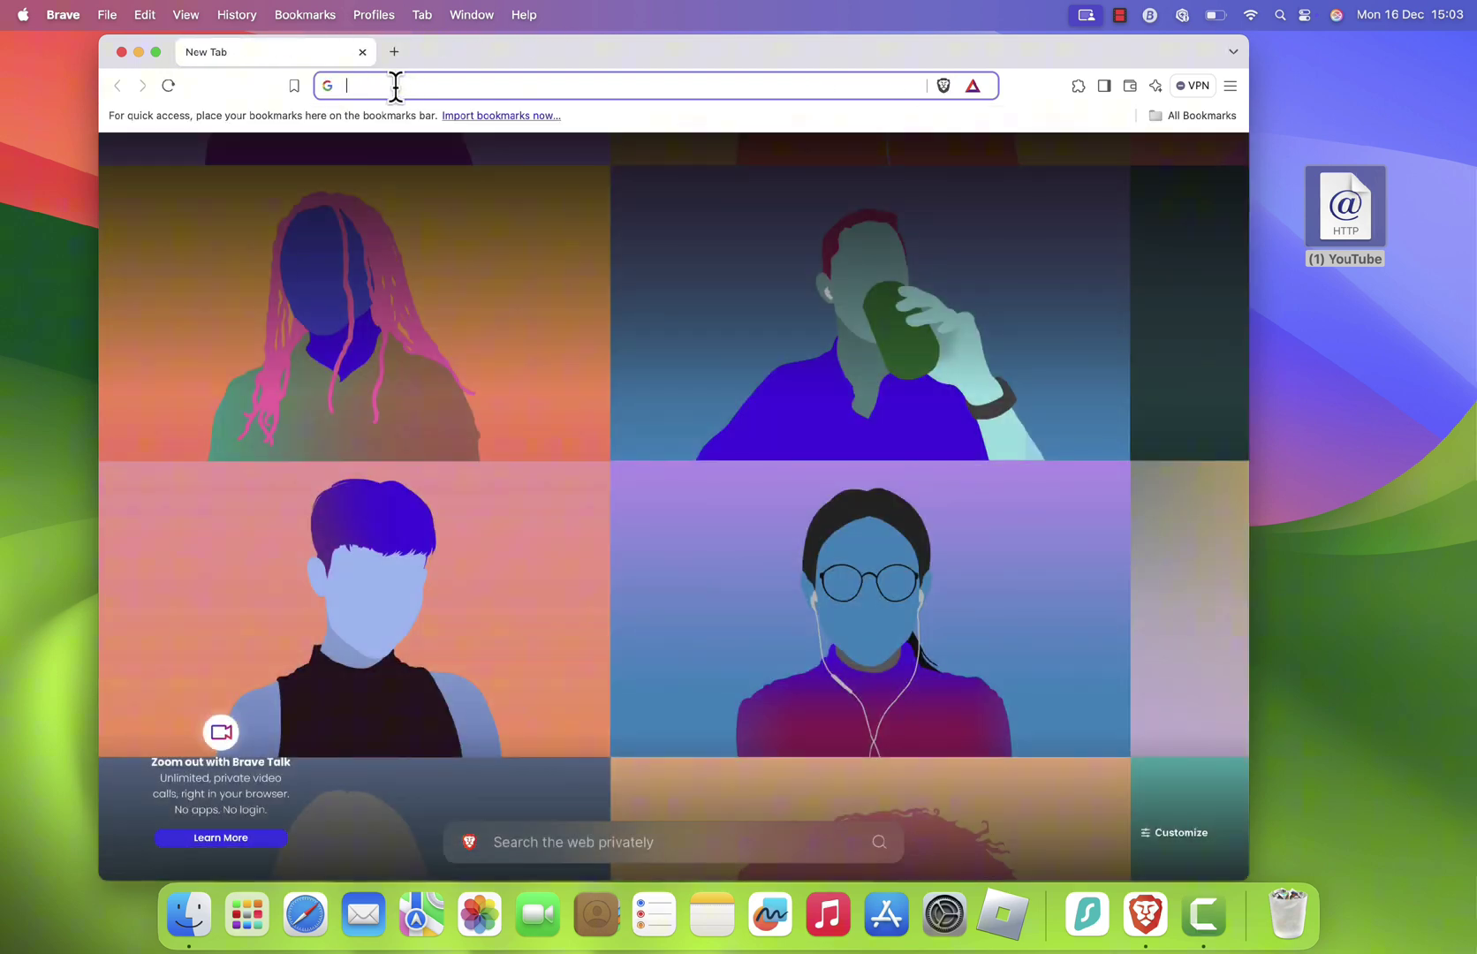
Search macosicons.com for 'Youtube' and save the red YouTube icon into Downloads.
left_click(395, 86)
type("macos")
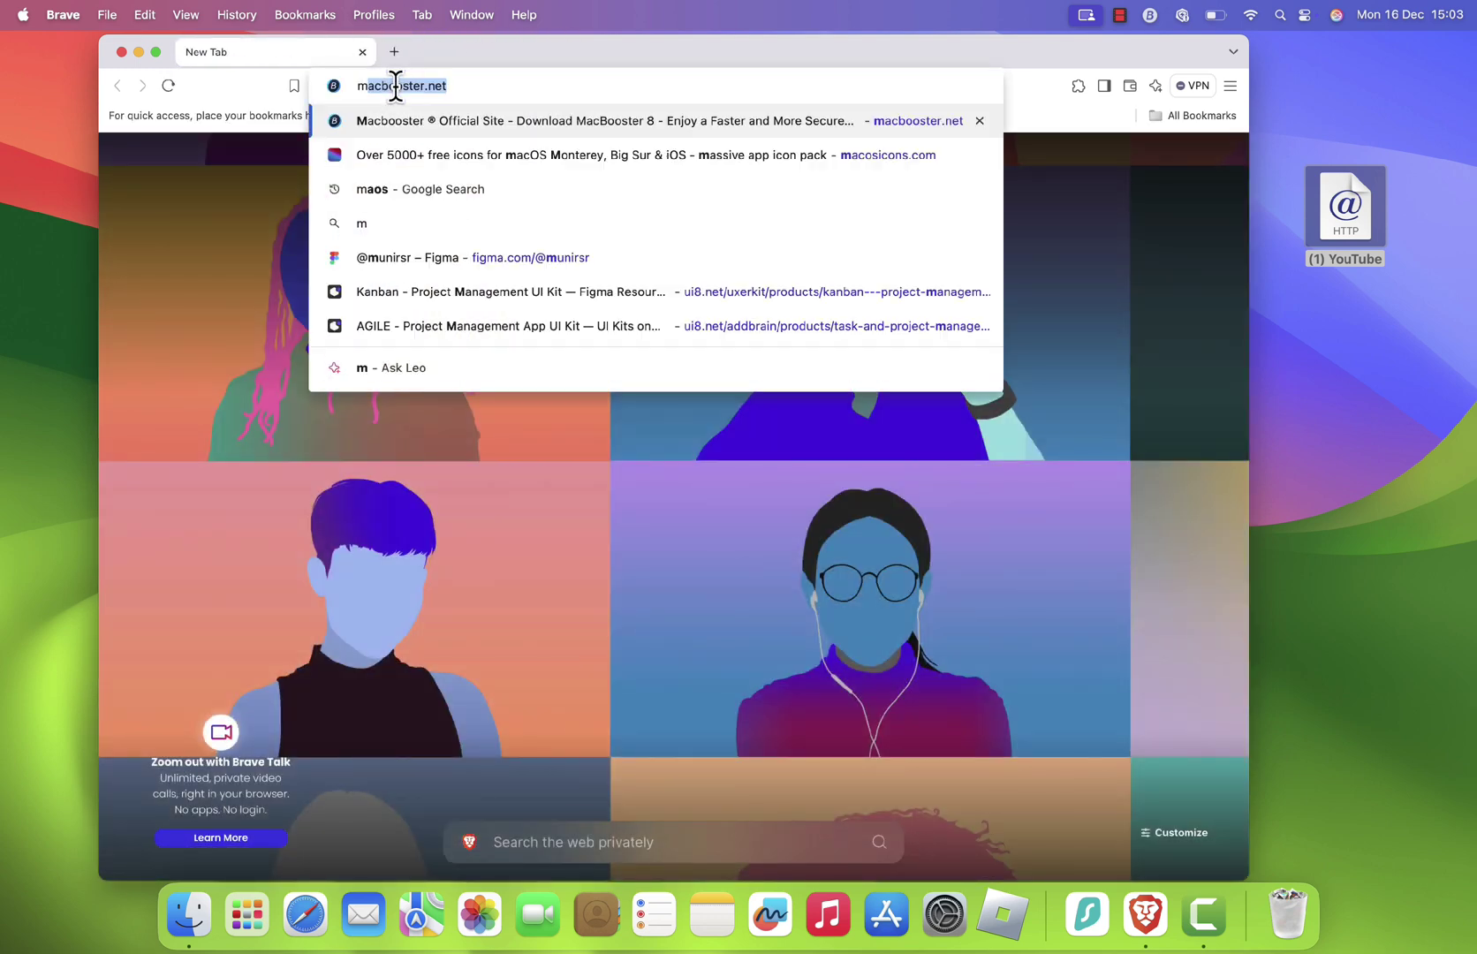
type("icons.com")
key("Return")
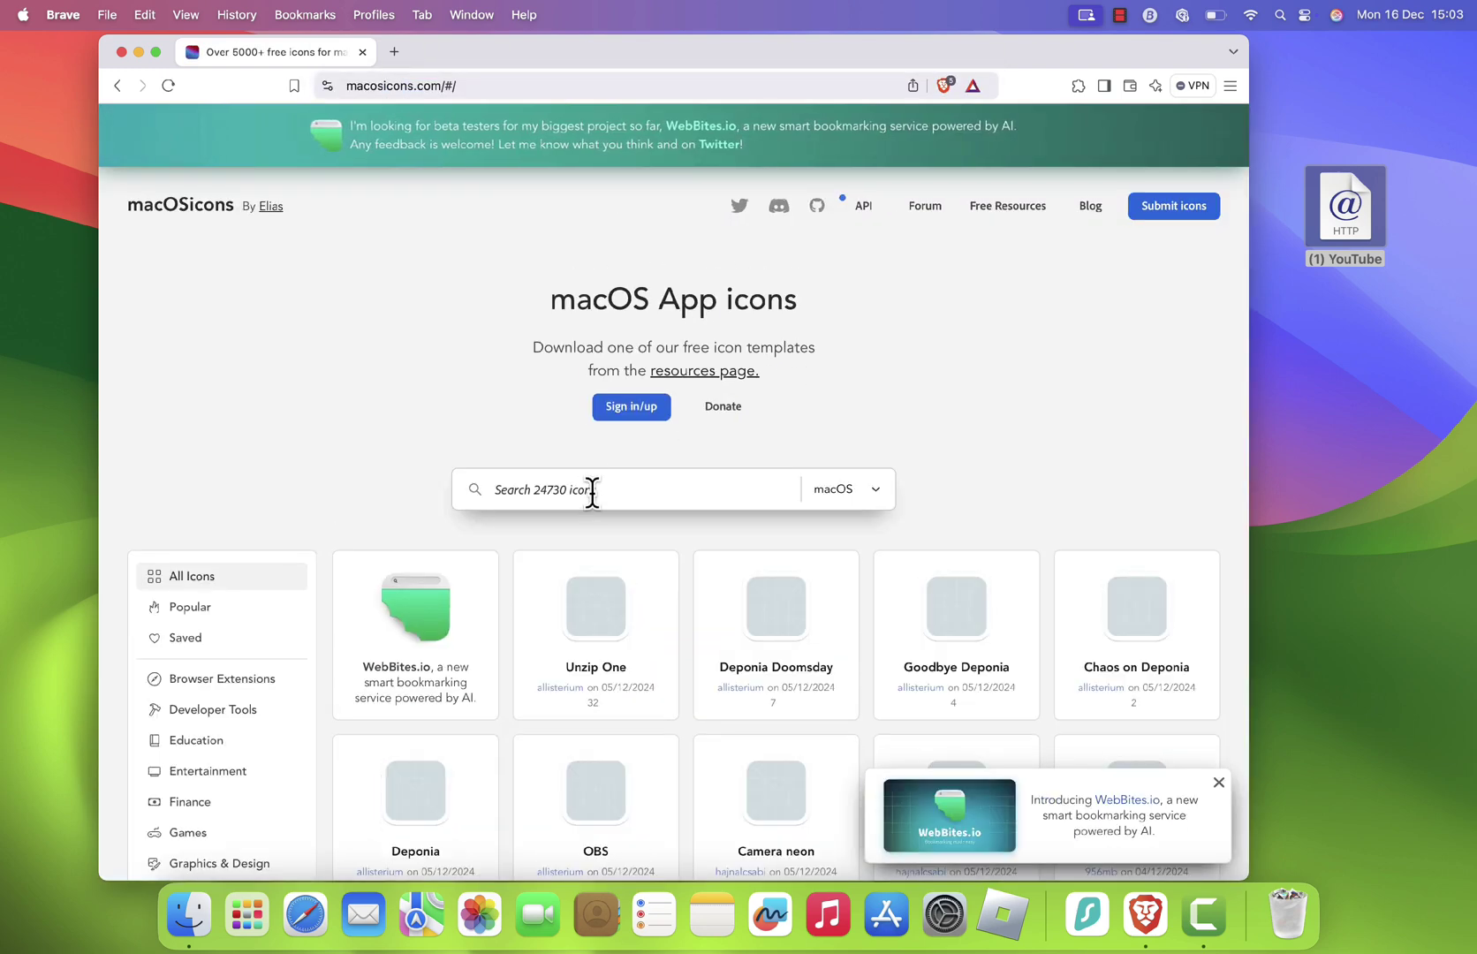
scroll(593, 495, "down", 5)
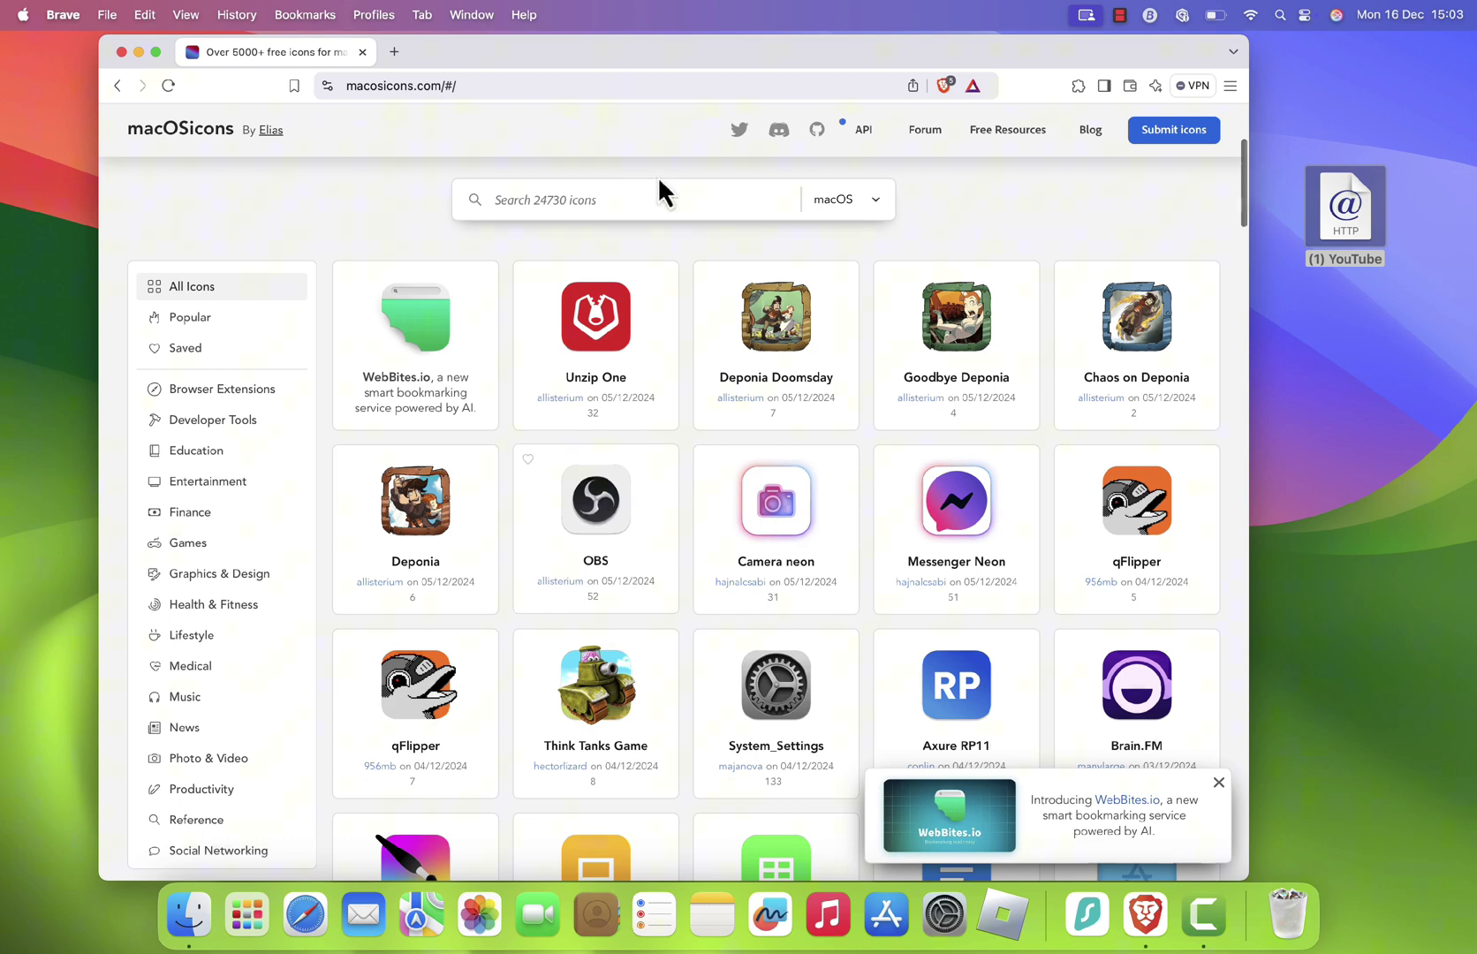
left_click(630, 199)
type("Youtube")
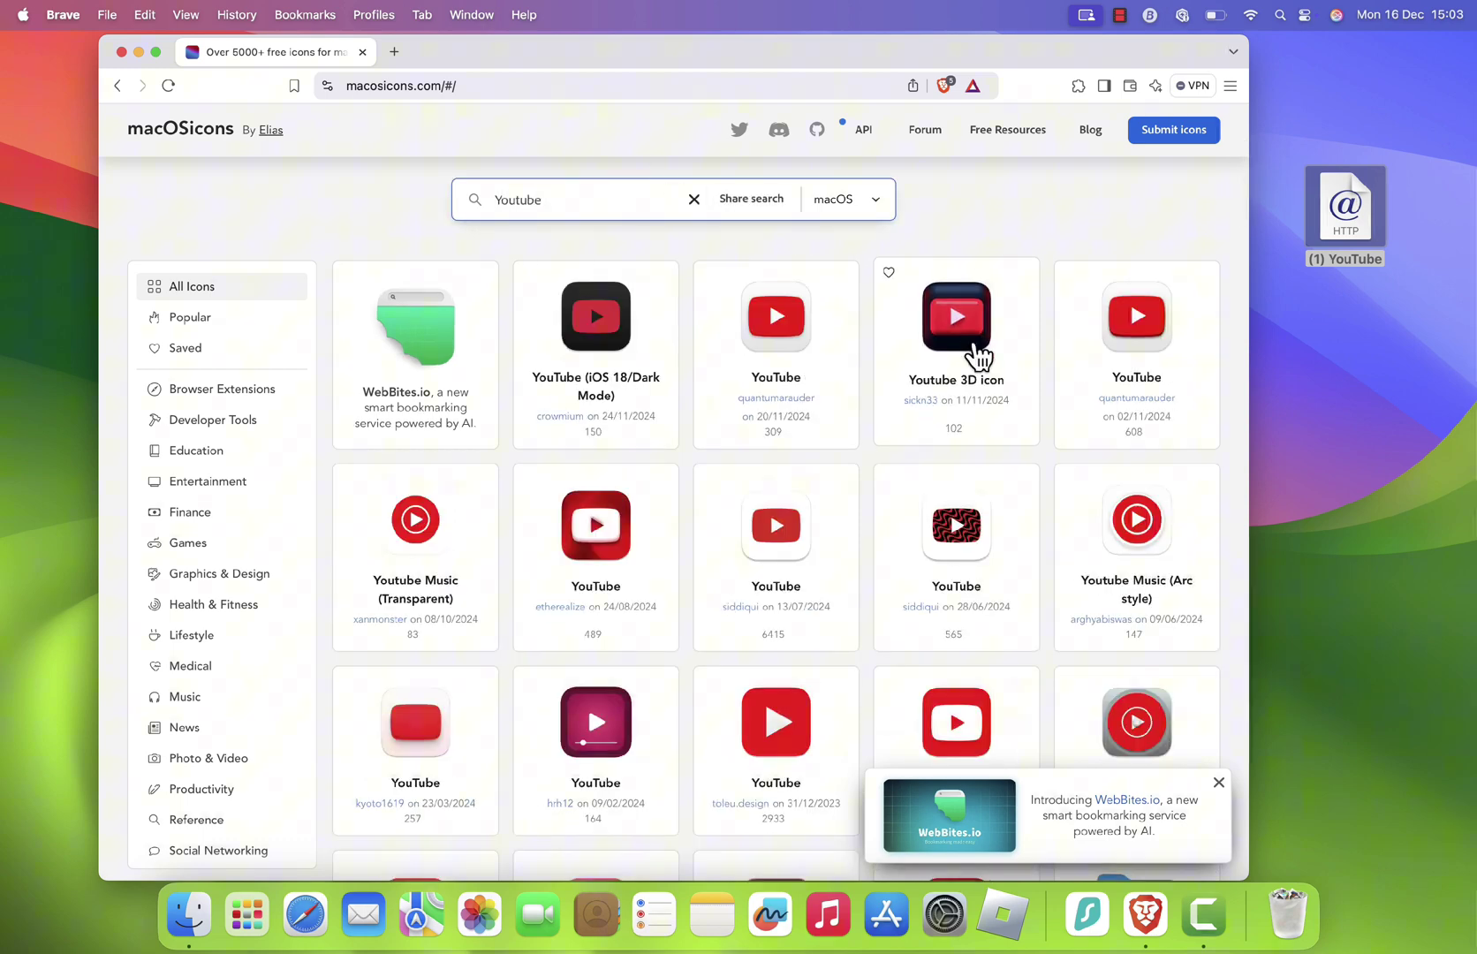
left_click(794, 563)
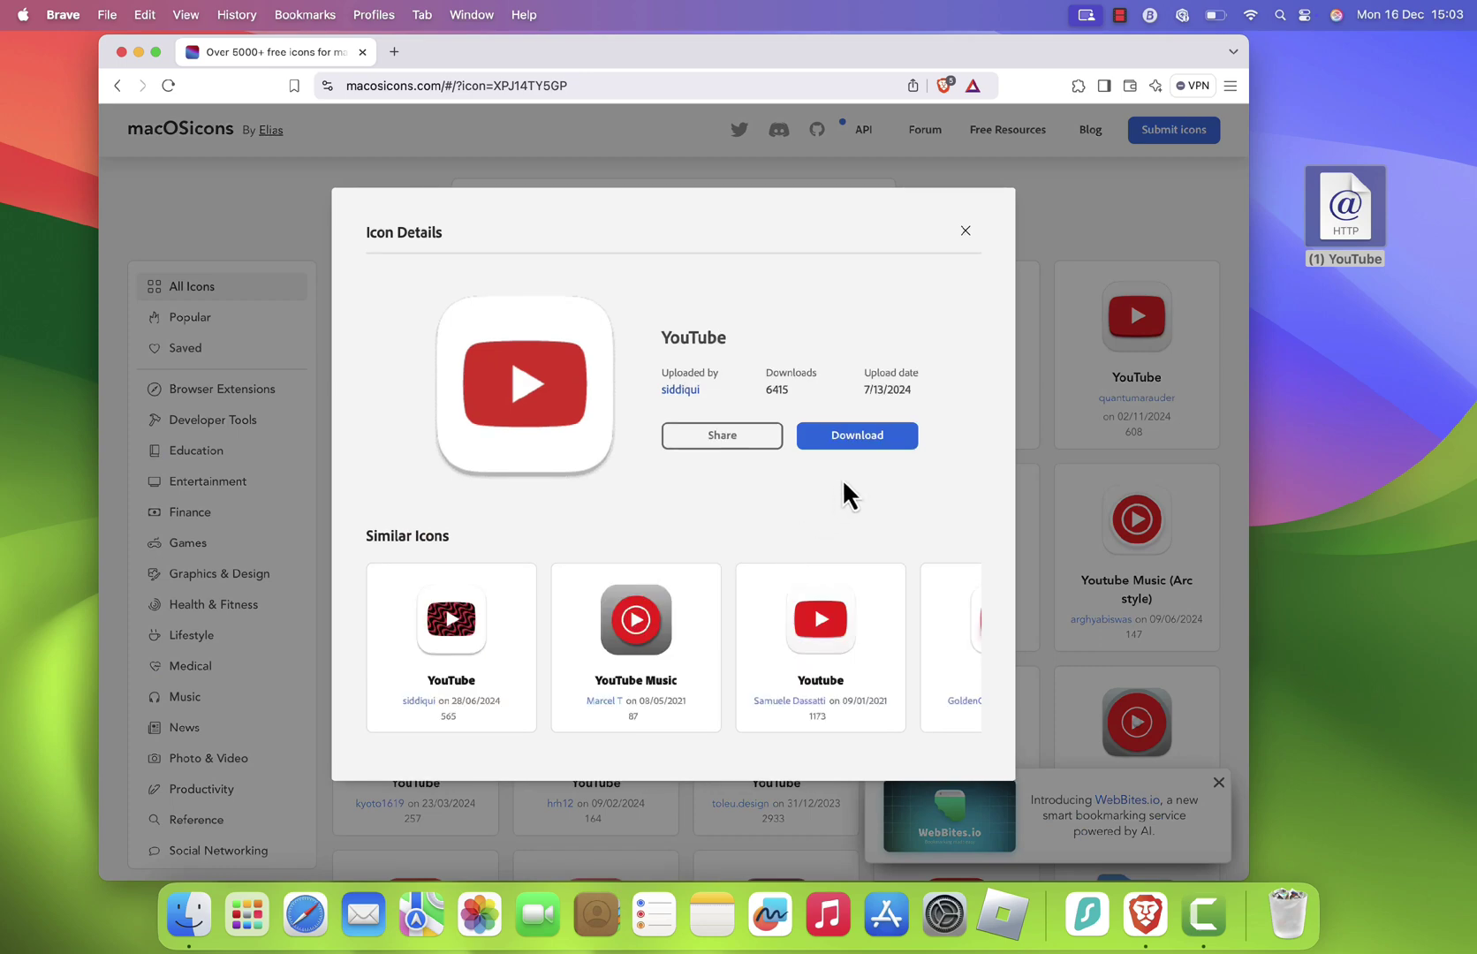
left_click(859, 432)
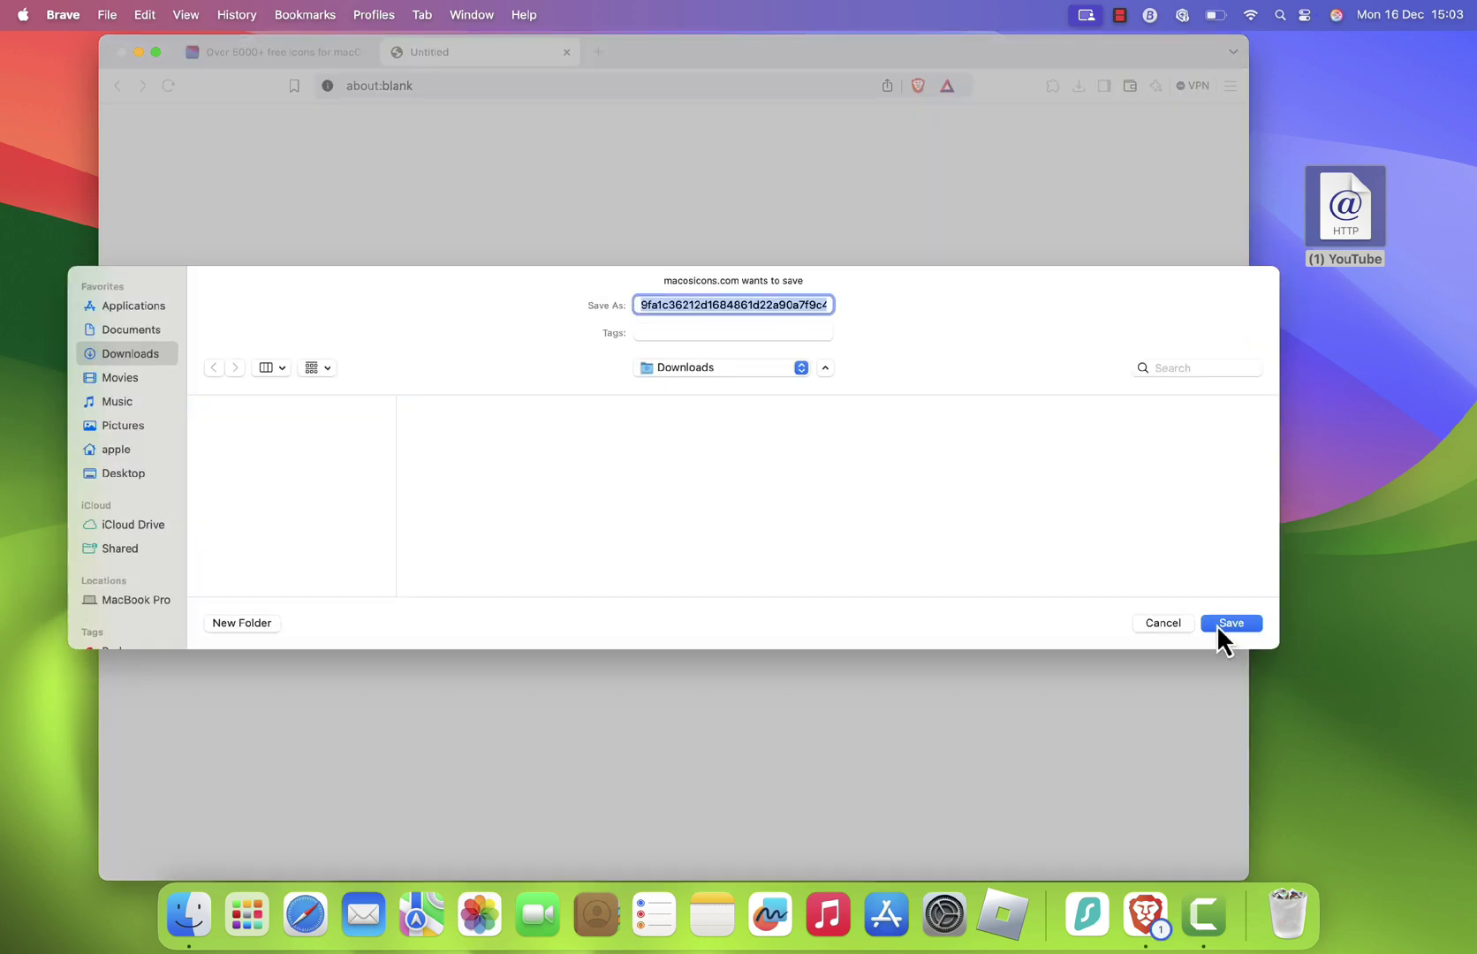
left_click(1230, 624)
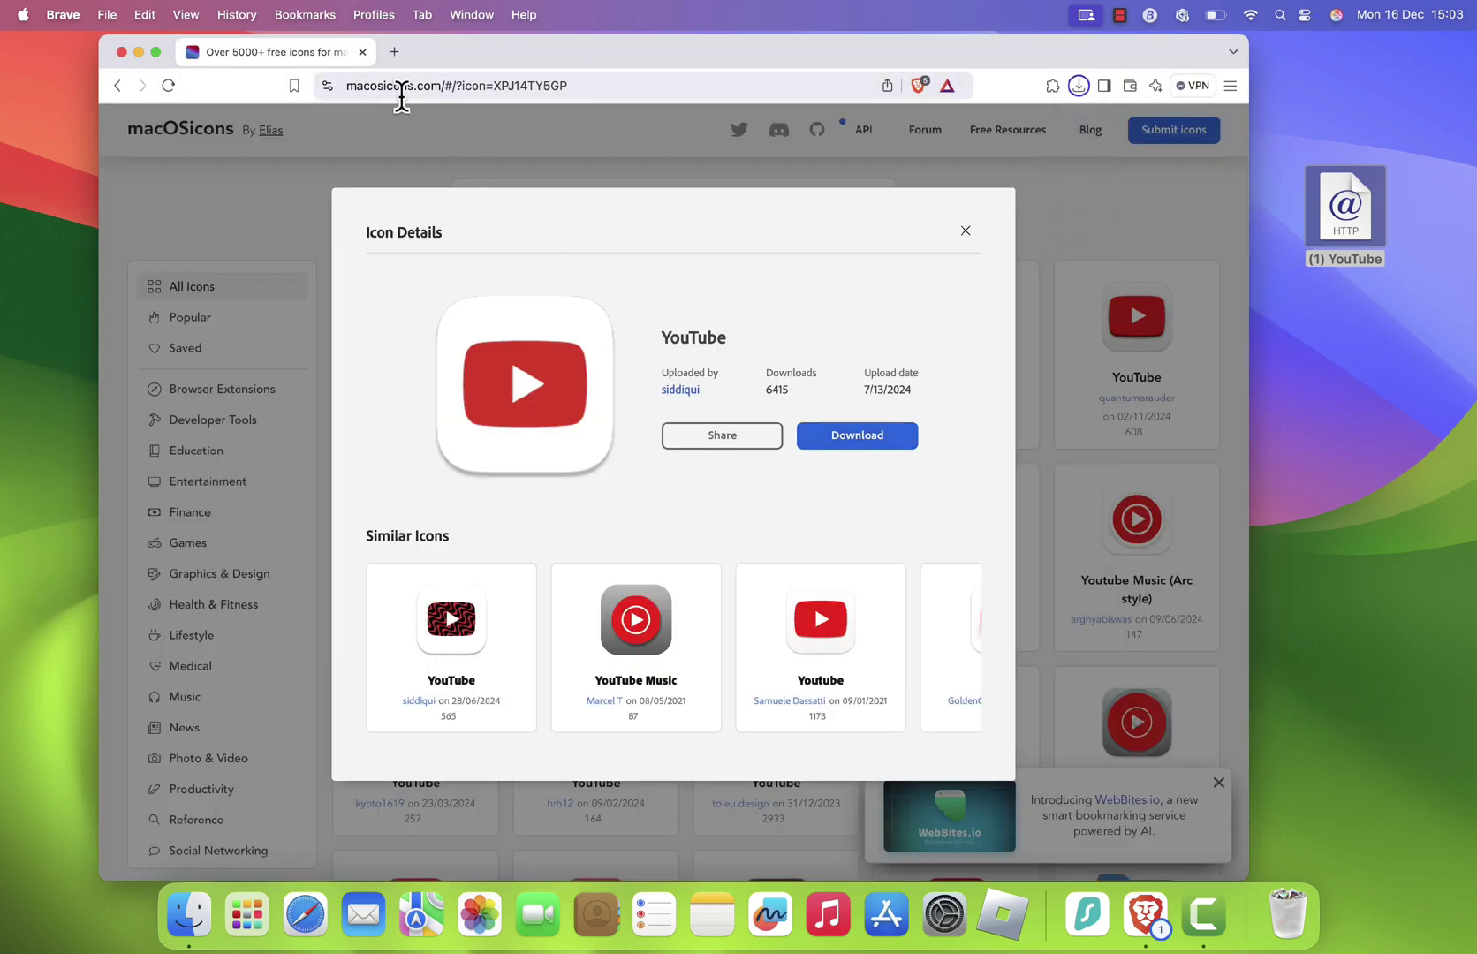
Drag the downloaded YouTube .icns file onto the icon in the desktop shortcut's Get Info window.
left_click(1039, 136)
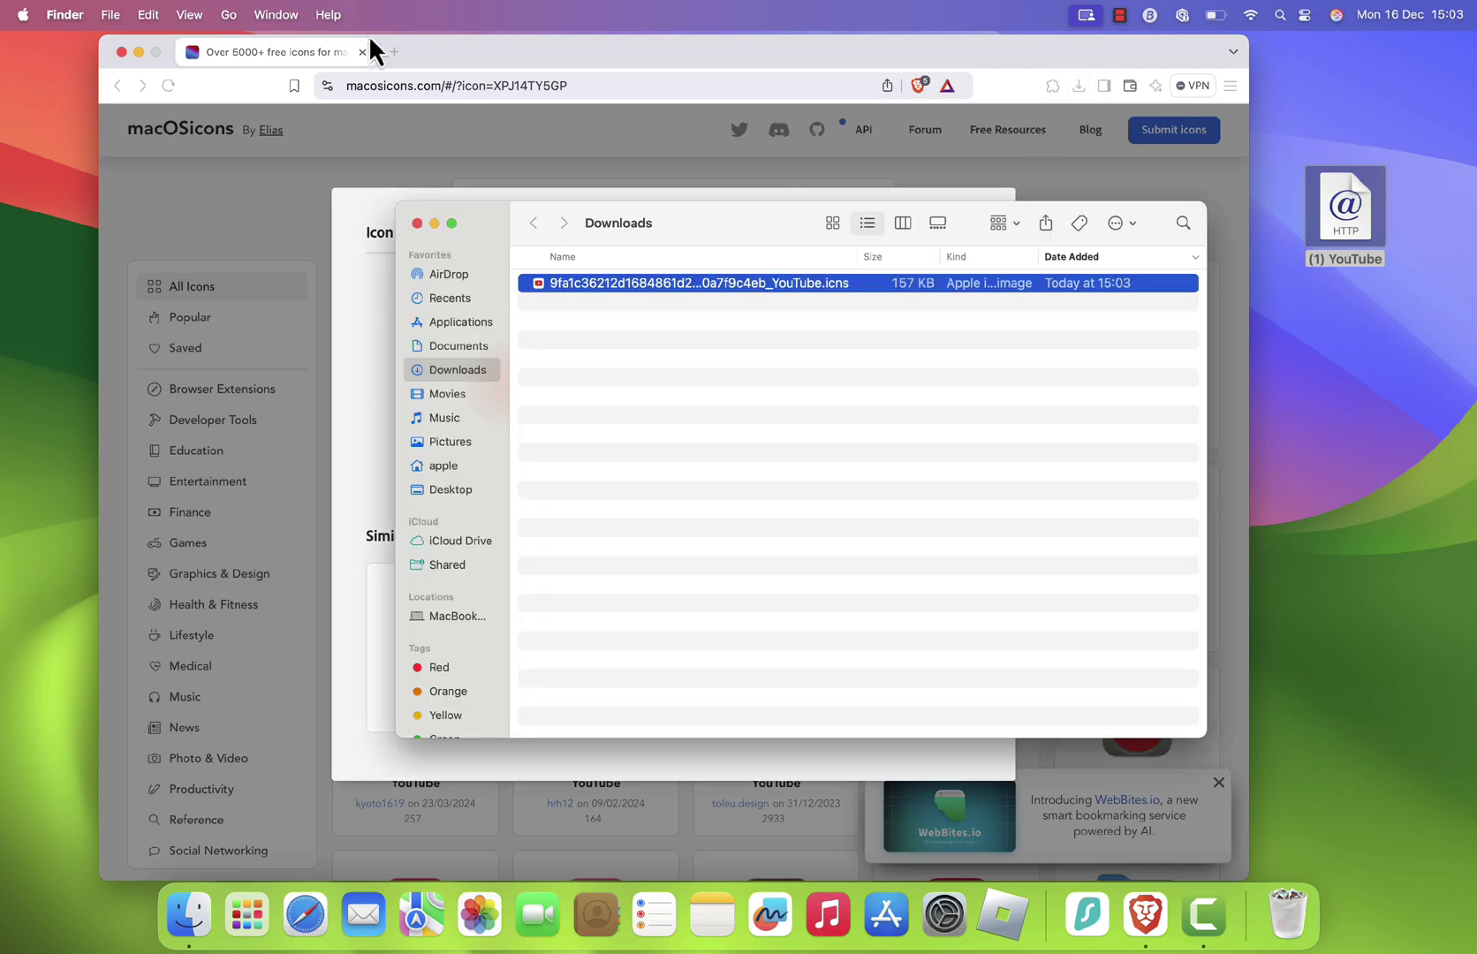
left_click(368, 37)
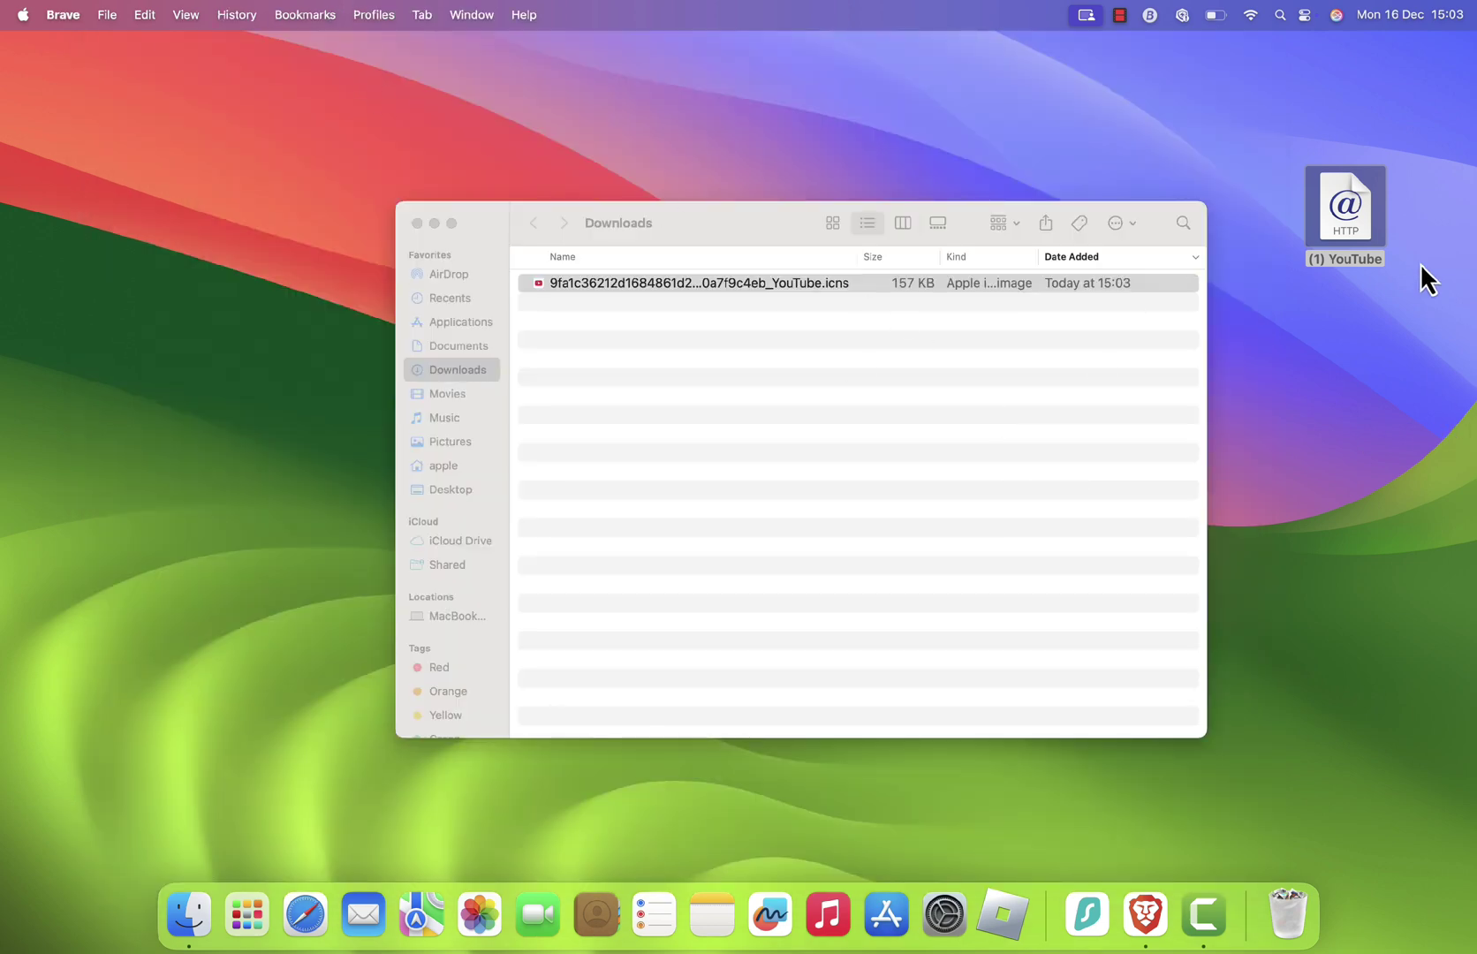
right_click(1340, 232)
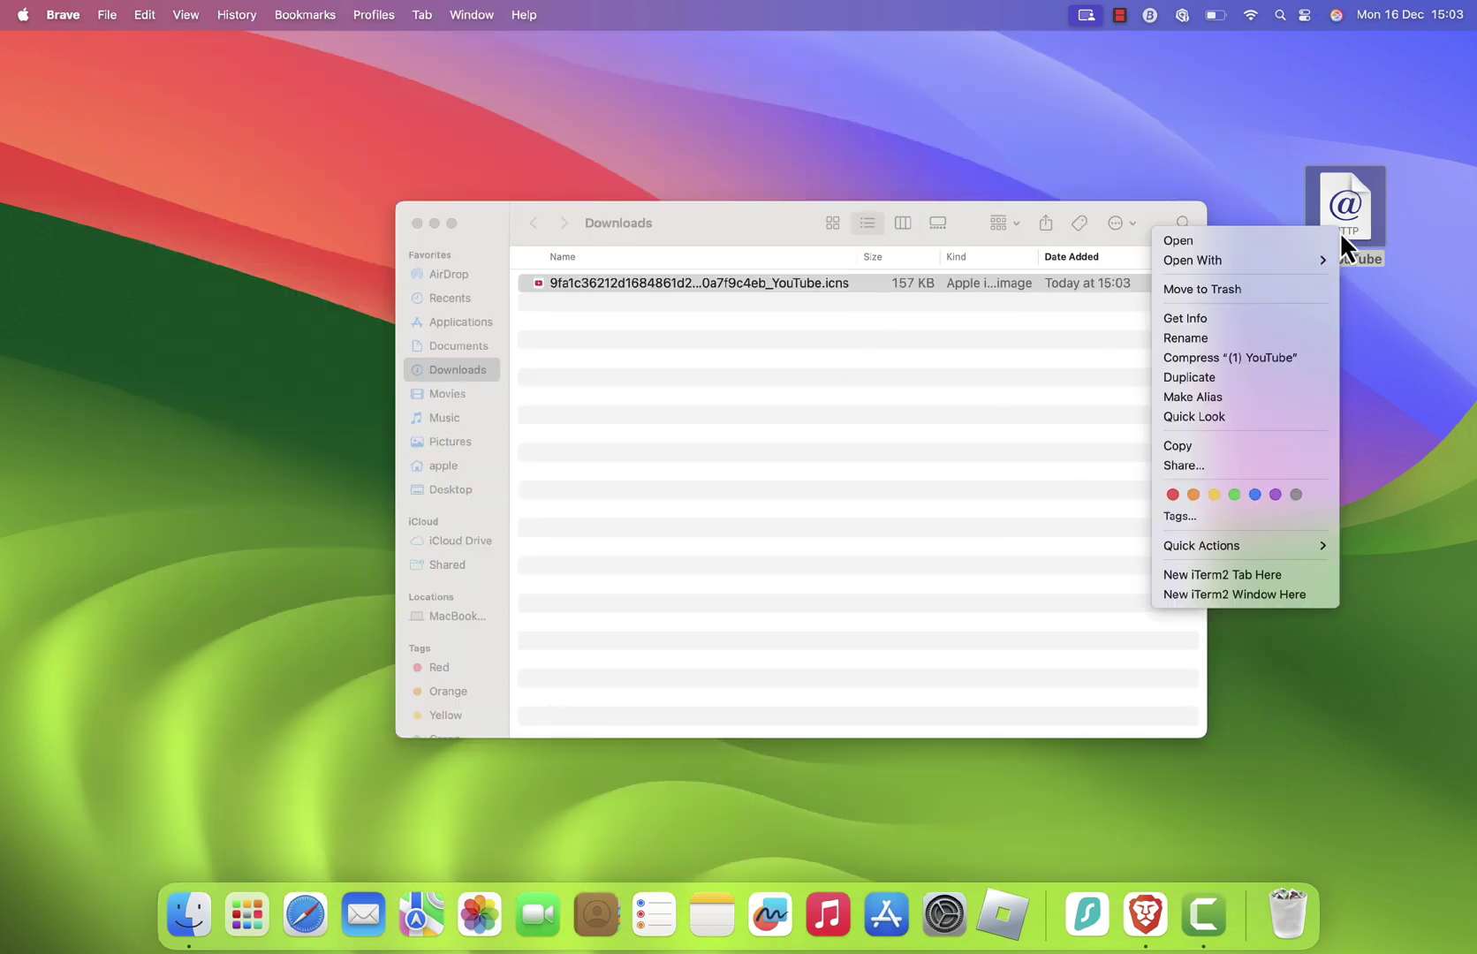
left_click(1186, 319)
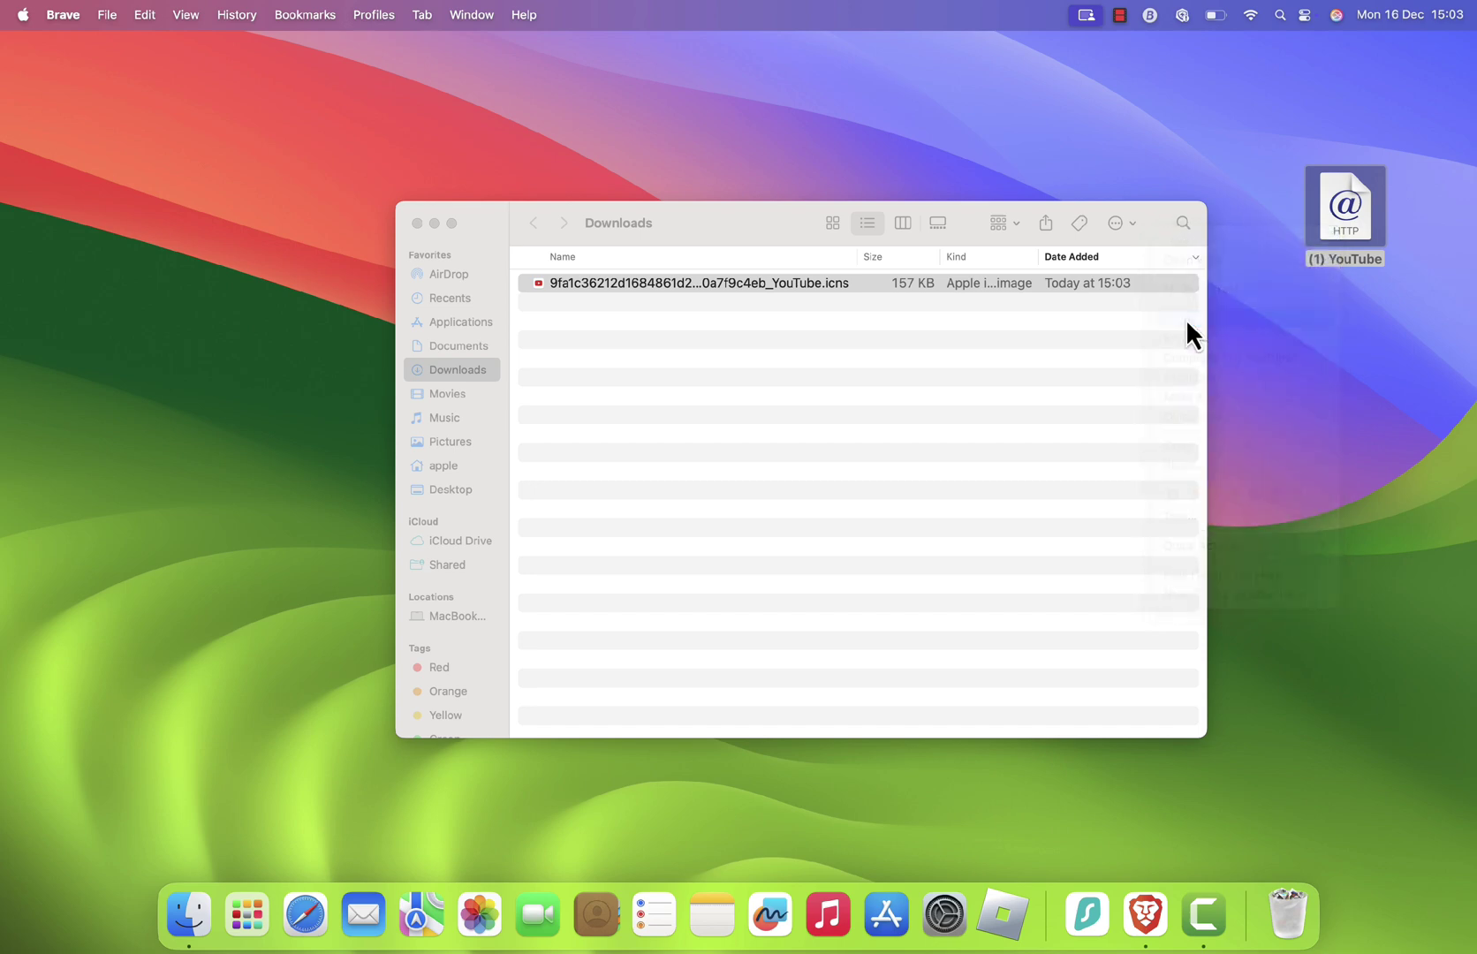
left_click_drag(134, 51, 1330, 143)
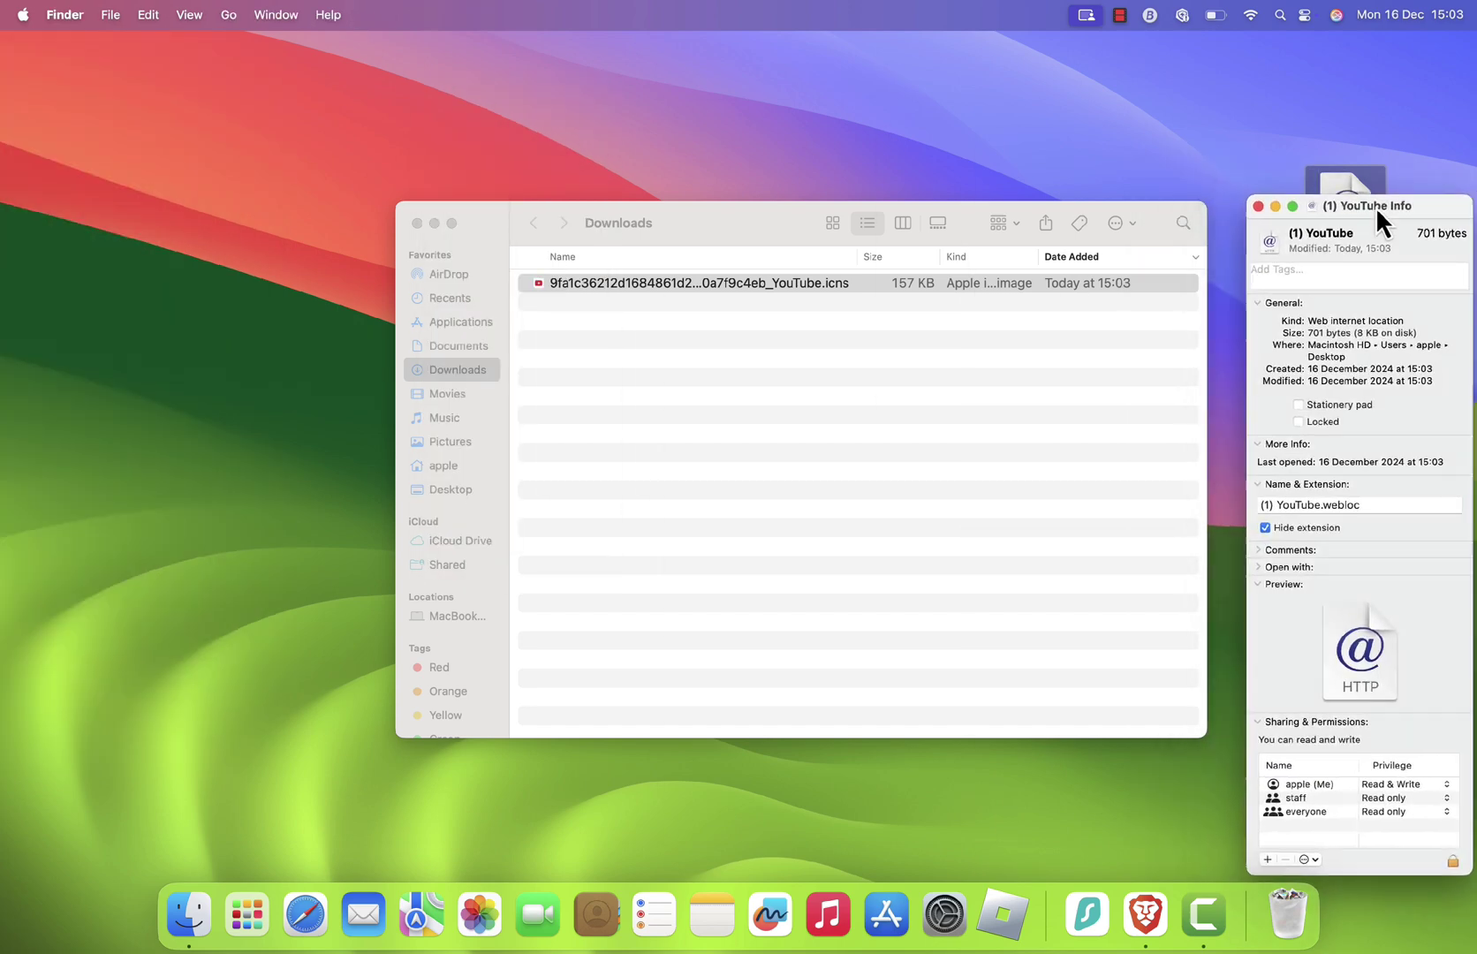
left_click_drag(1066, 210, 940, 210)
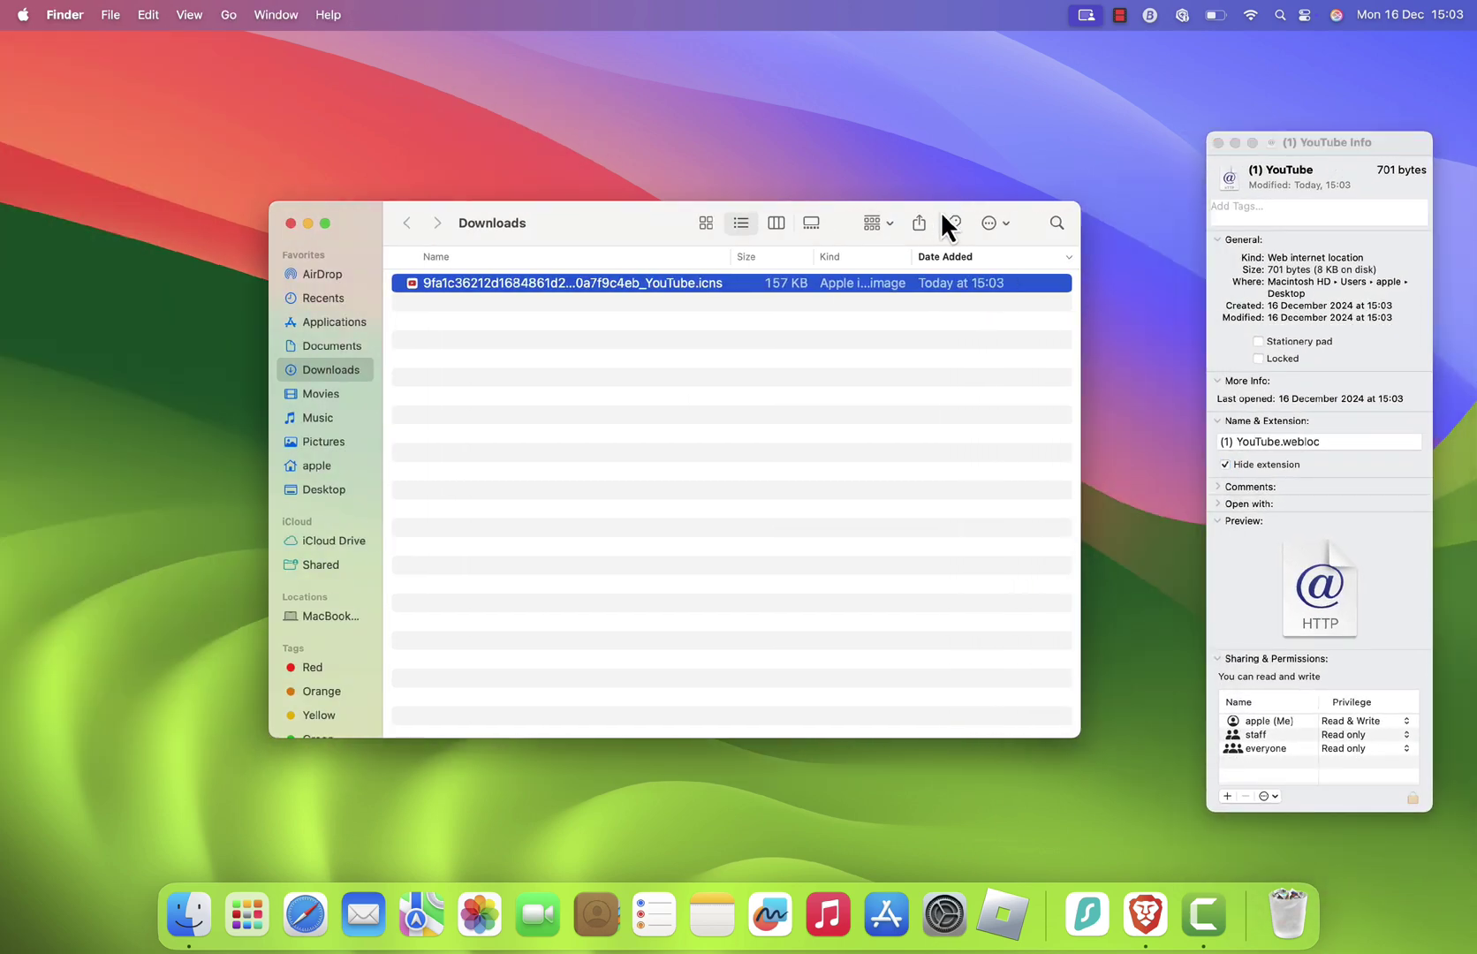
left_click_drag(680, 286, 1242, 181)
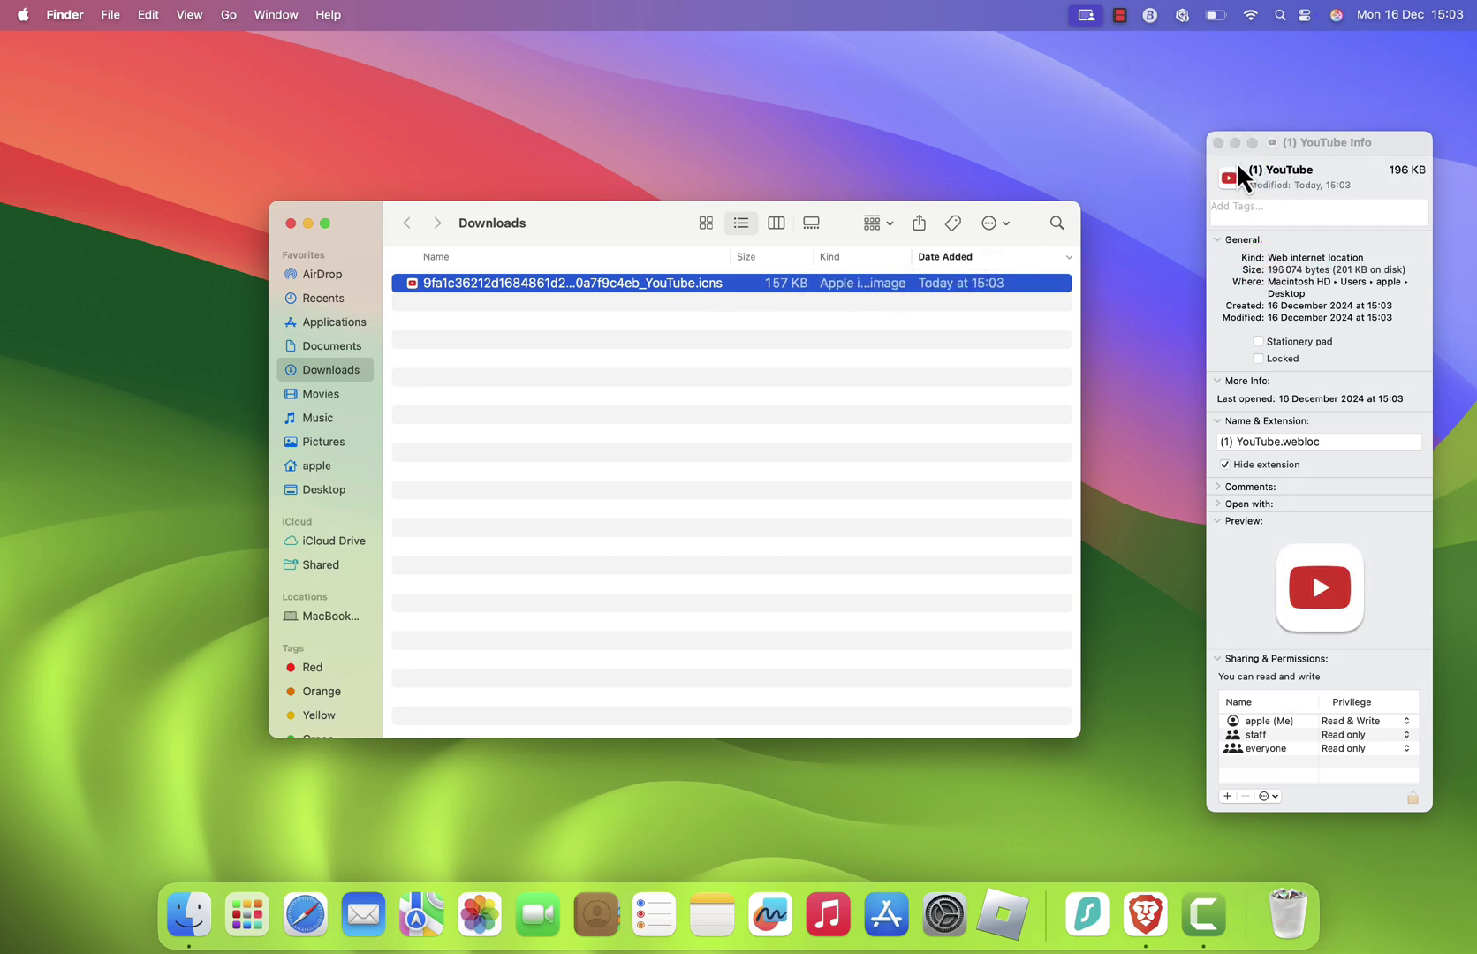
Rename the desktop shortcut to 'YouTube' and place it in the Dock beside the Trash.
left_click(1221, 142)
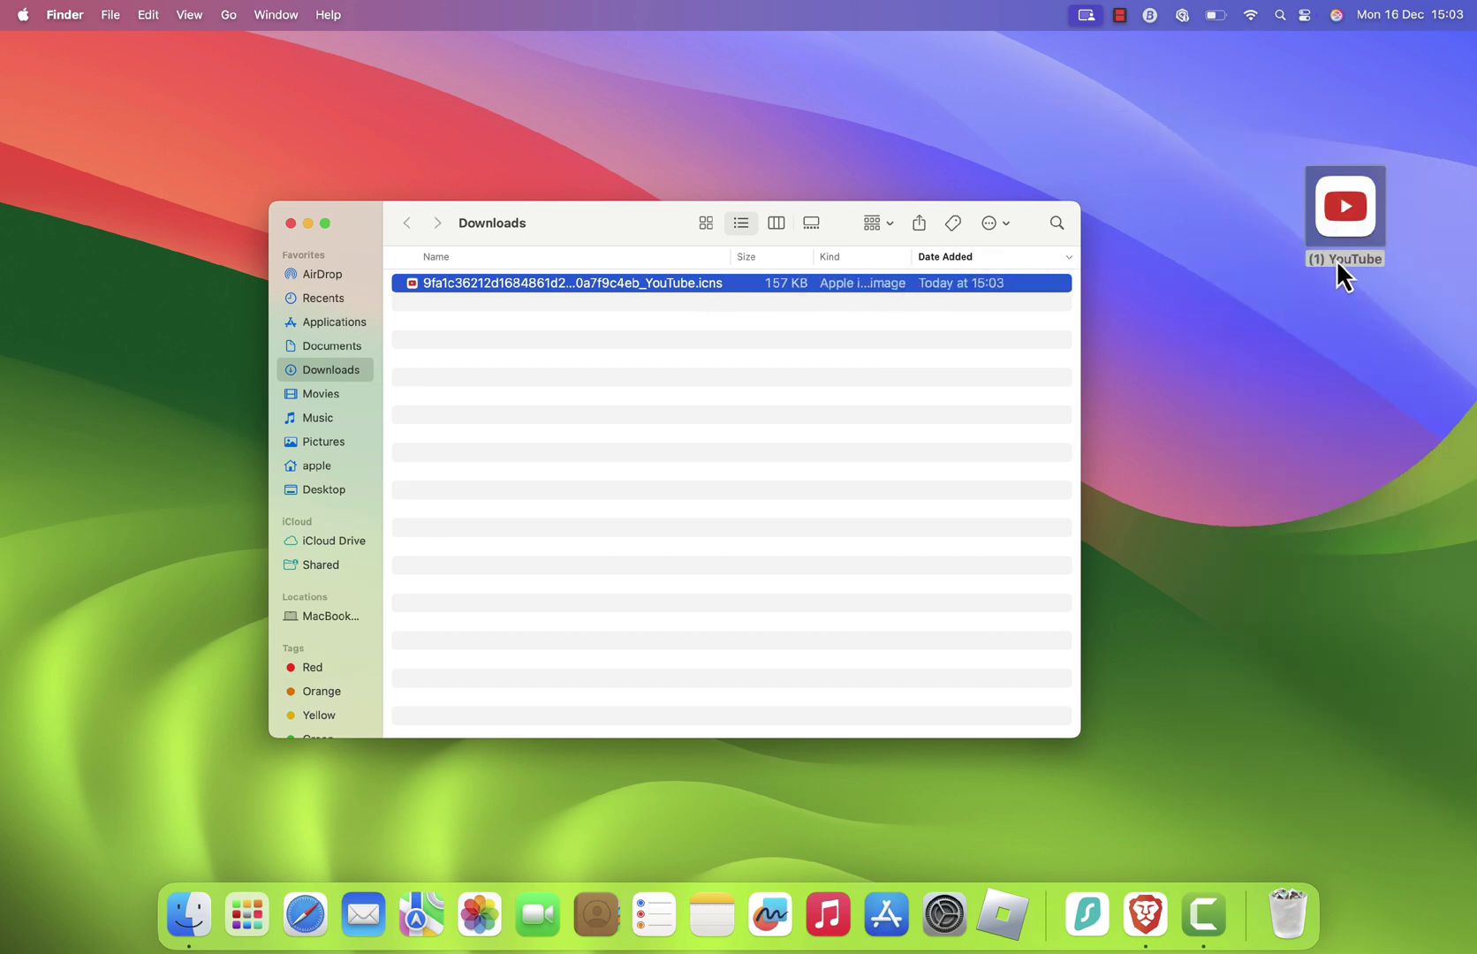
right_click(1336, 259)
left_click(1210, 364)
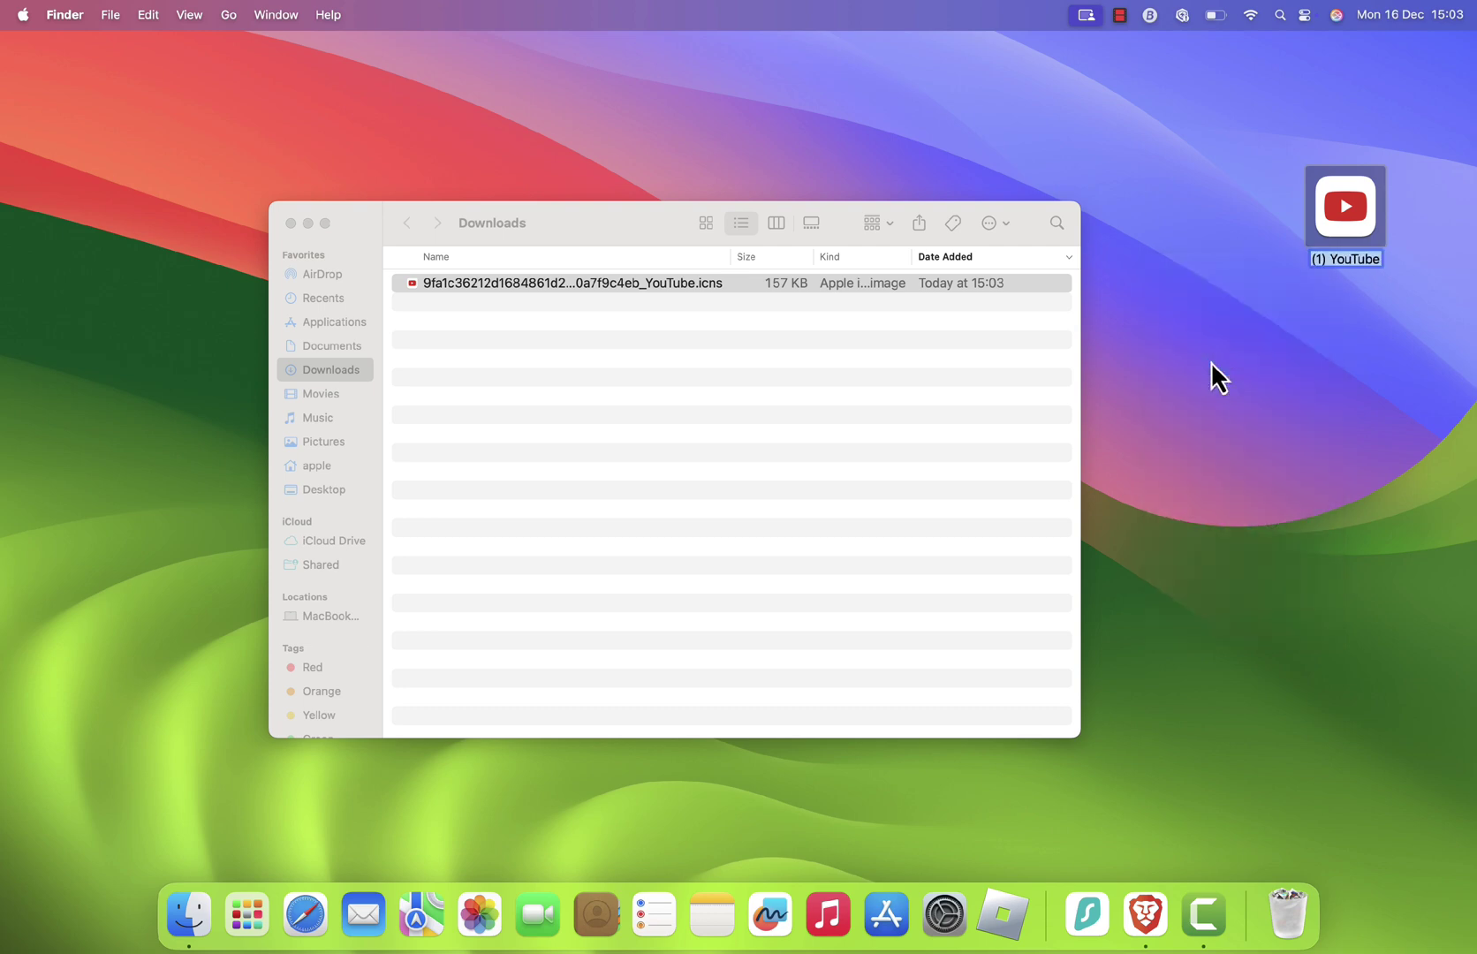
type("YouTu")
type("be")
key("Return")
left_click_drag(1345, 218, 1240, 913)
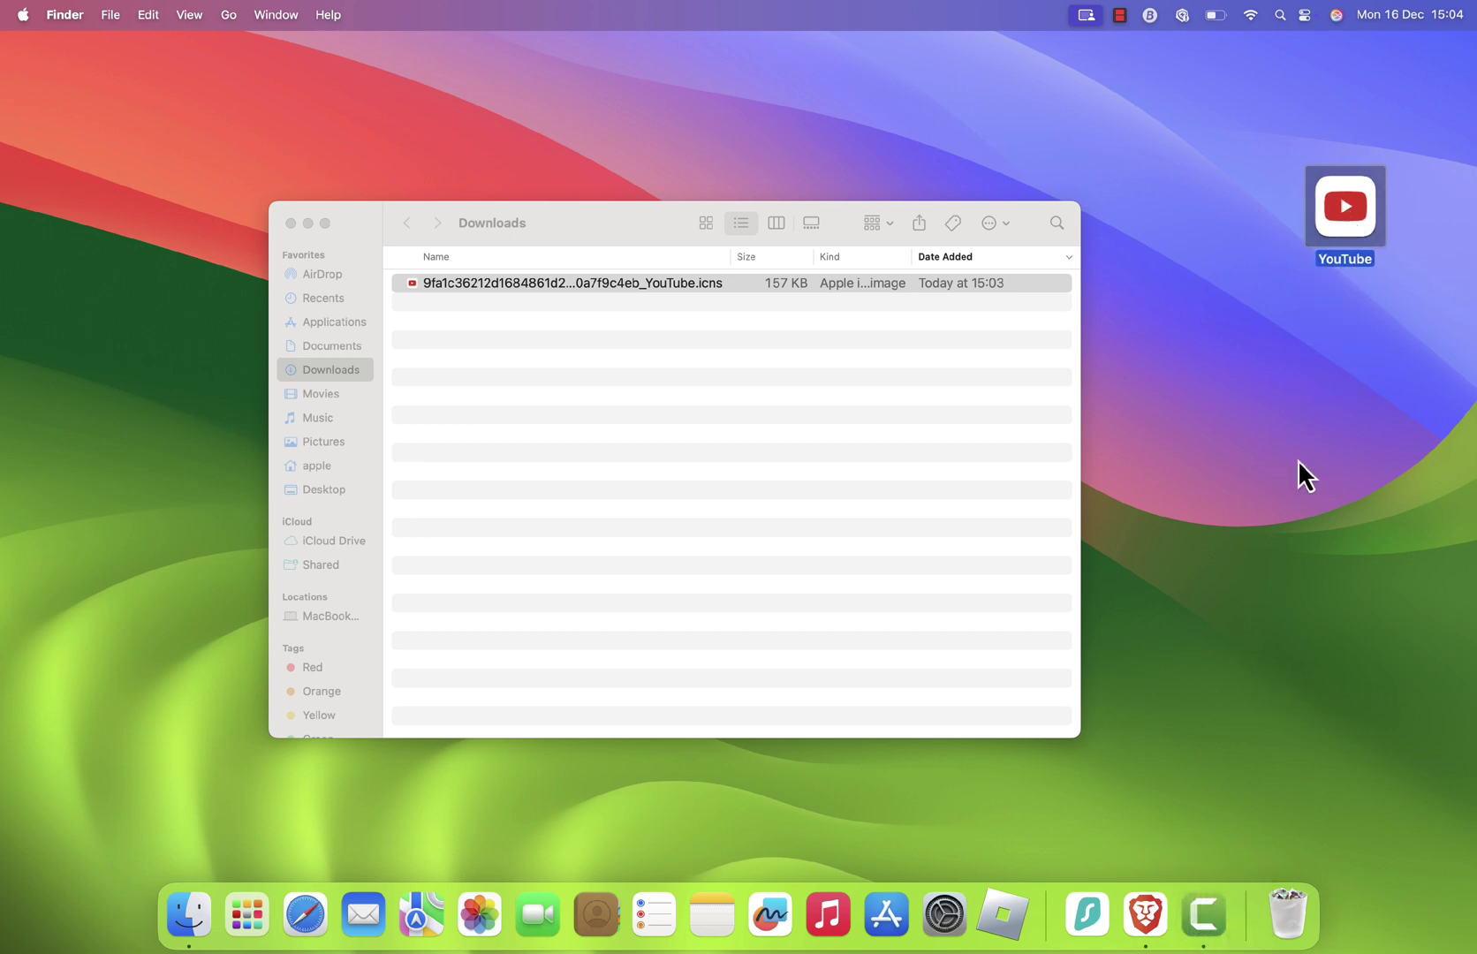
left_click_drag(1345, 207, 1248, 918)
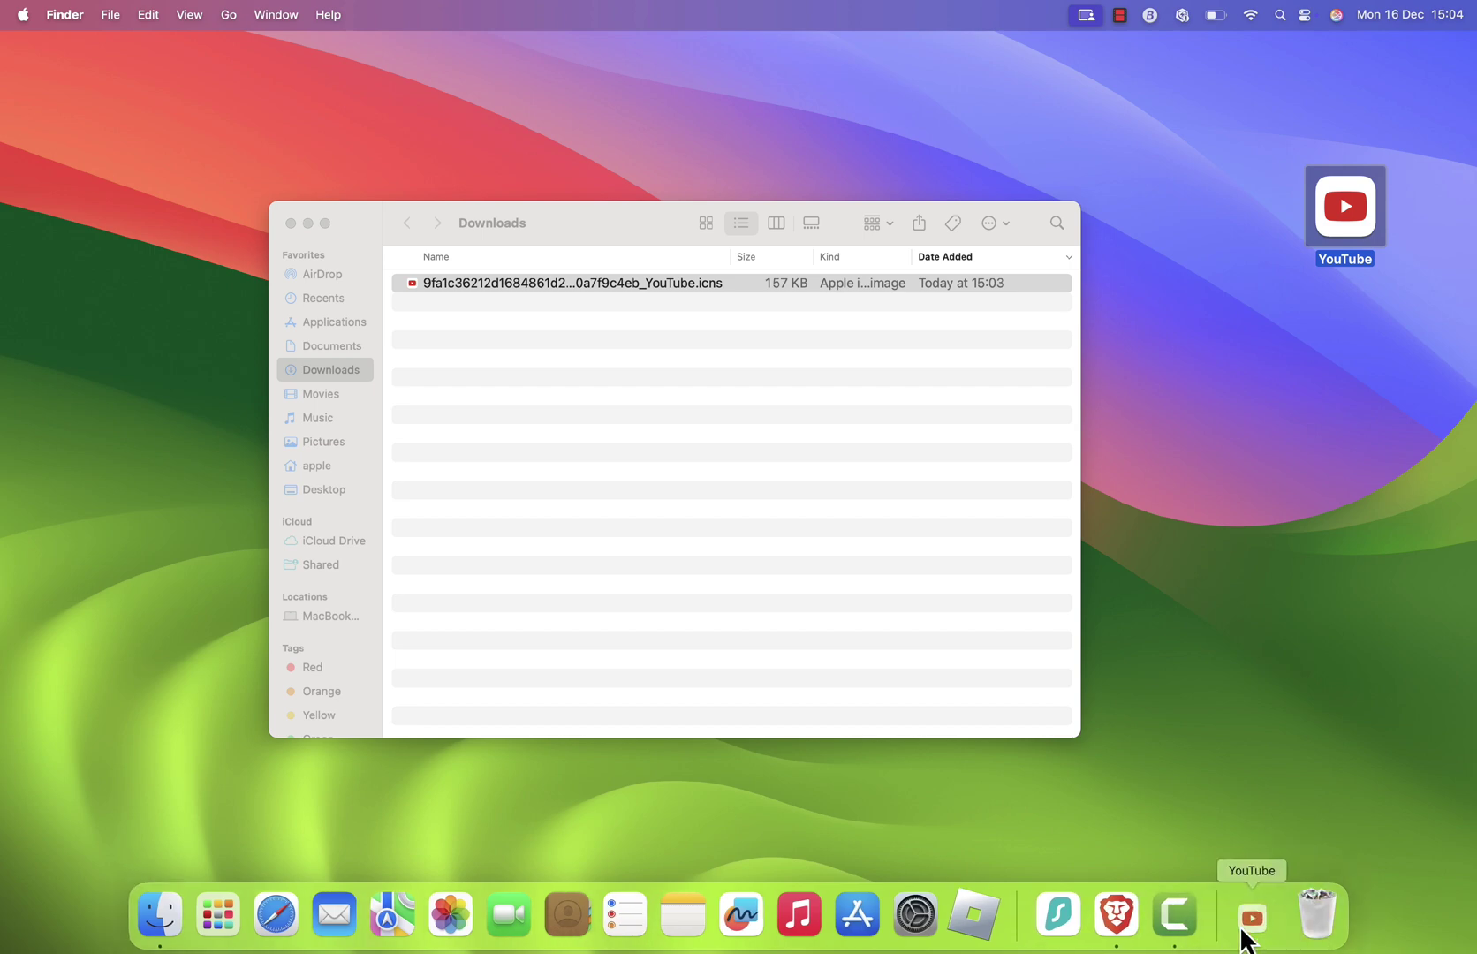
Confirm the YouTube Dock item opens youtube.com in Brave, then close that window.
left_click(1251, 918)
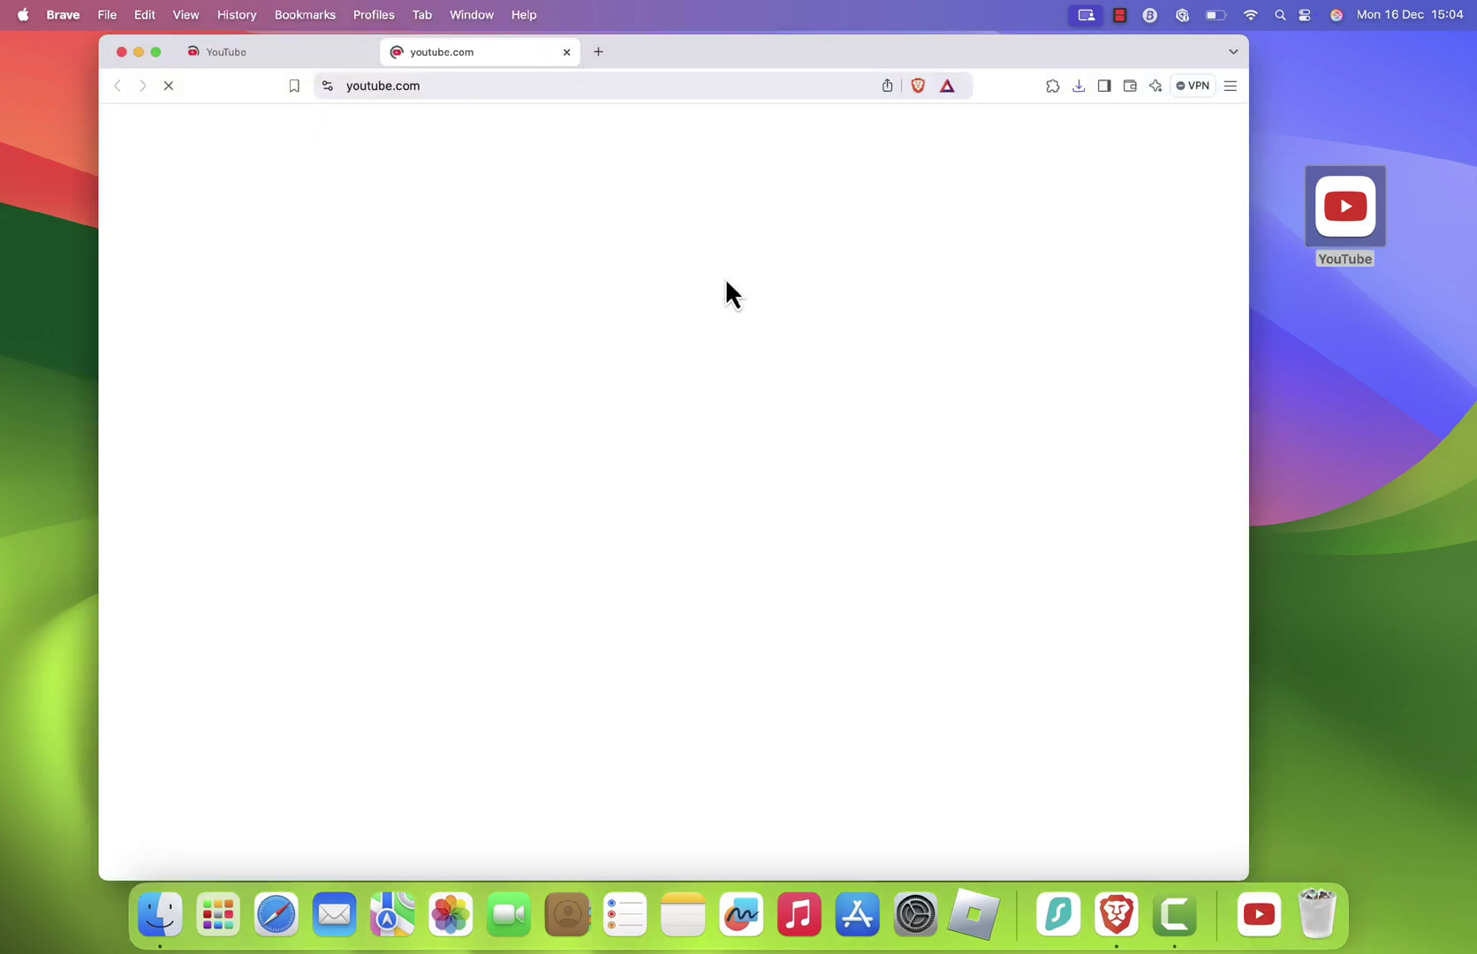
left_click(362, 52)
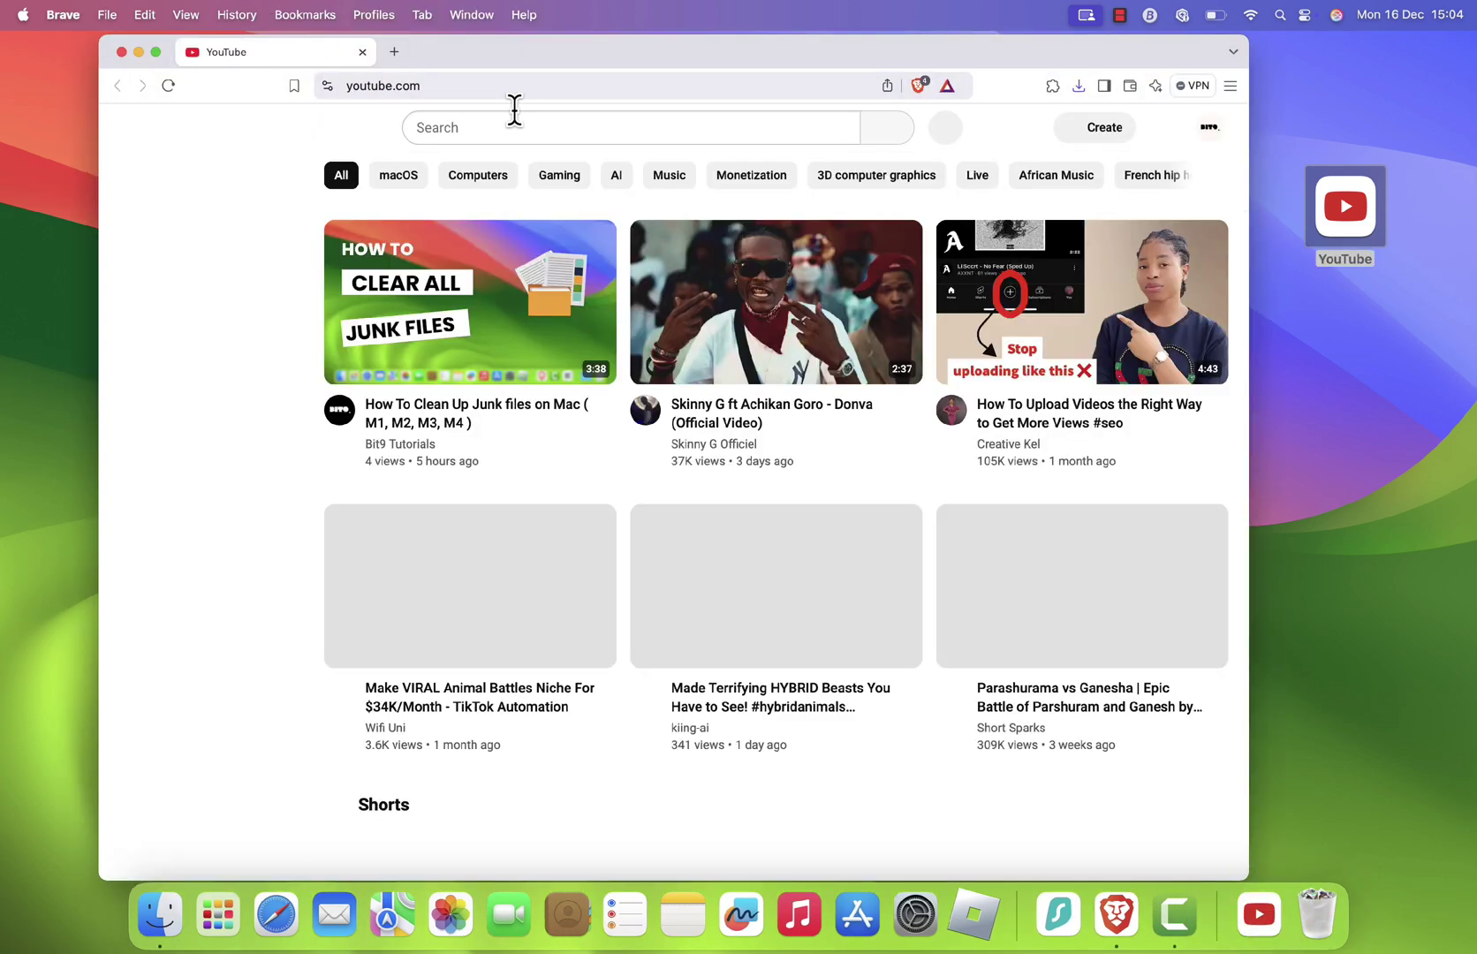
mouse_move(1073, 335)
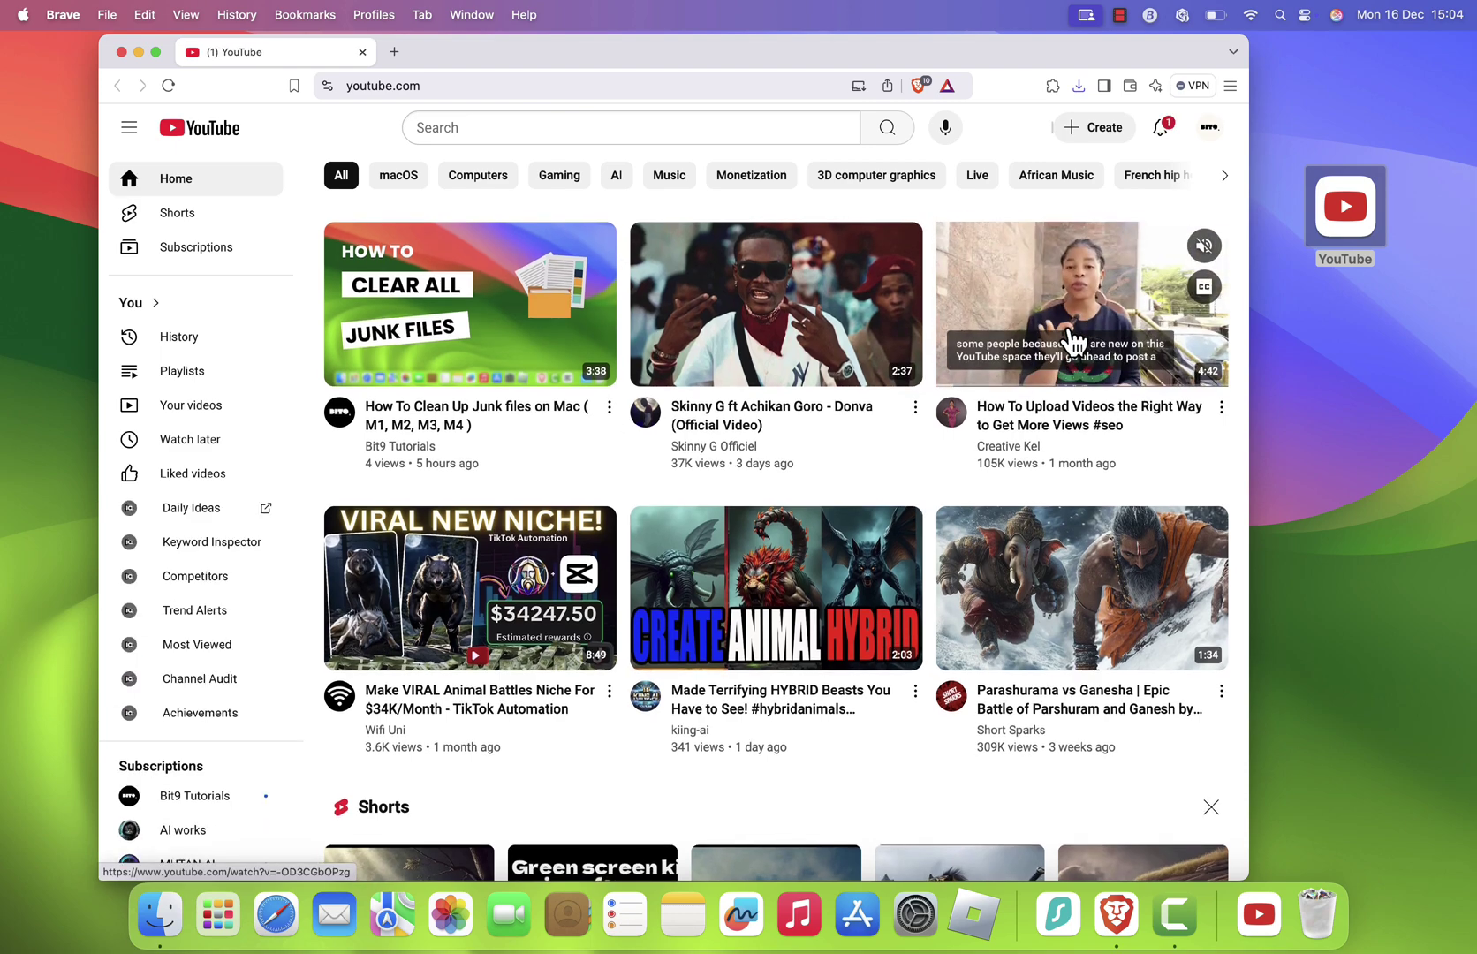
scroll(1073, 341, "down", 5)
left_click(361, 52)
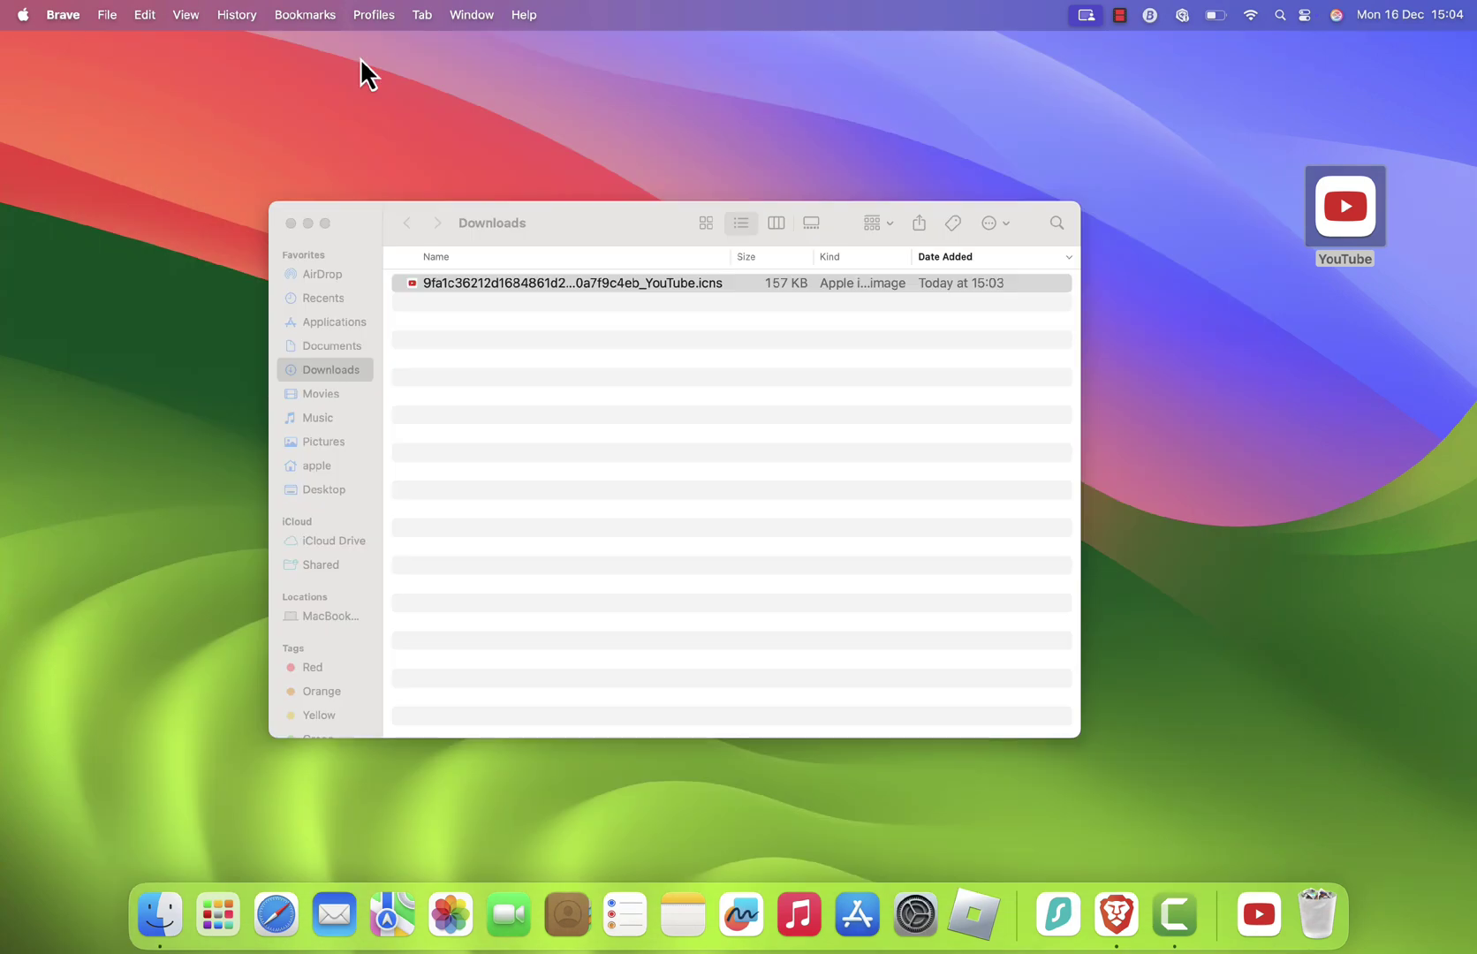
Close Downloads, confirm the desktop YouTube shortcut opens youtube.com, then close Brave's window.
left_click(290, 222)
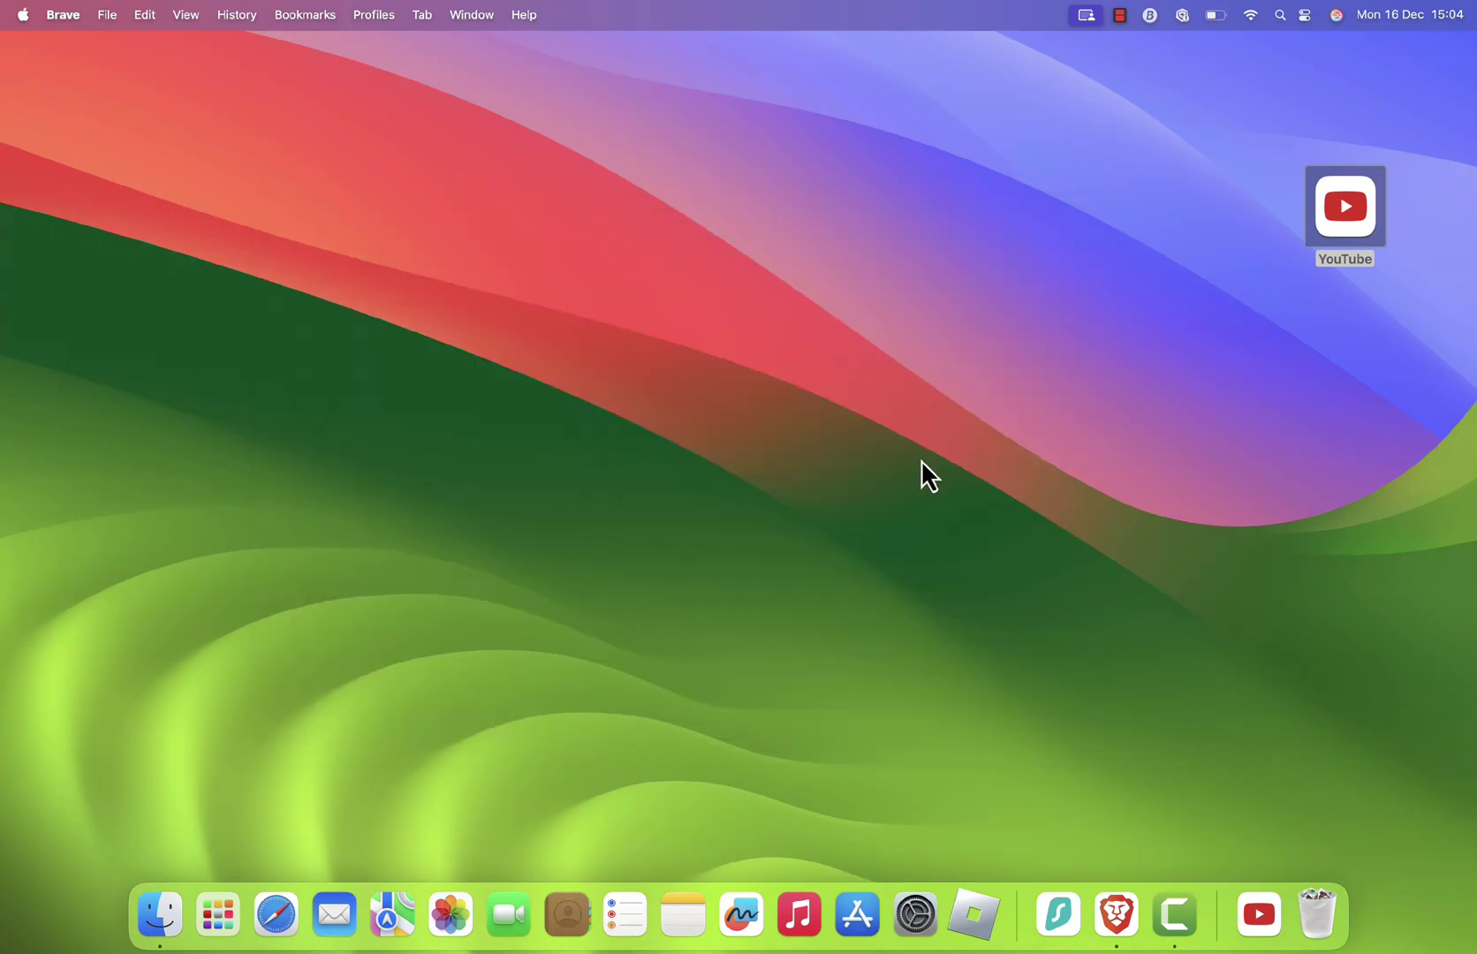
left_click(921, 459)
double_click(1352, 219)
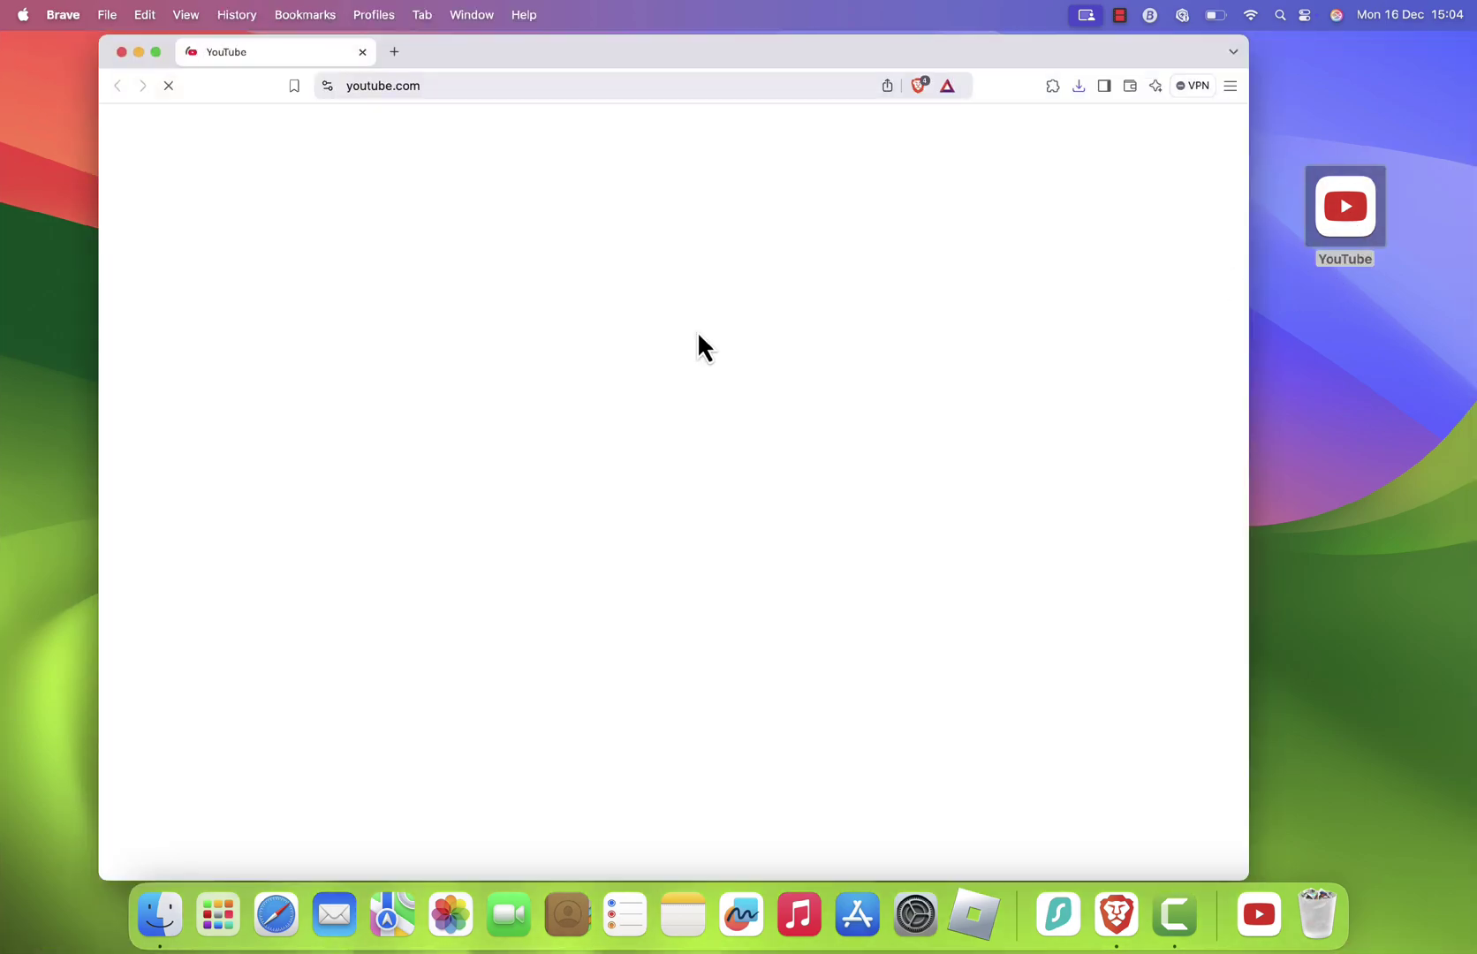
scroll(704, 346, "down", 5)
scroll(704, 346, "down", 5)
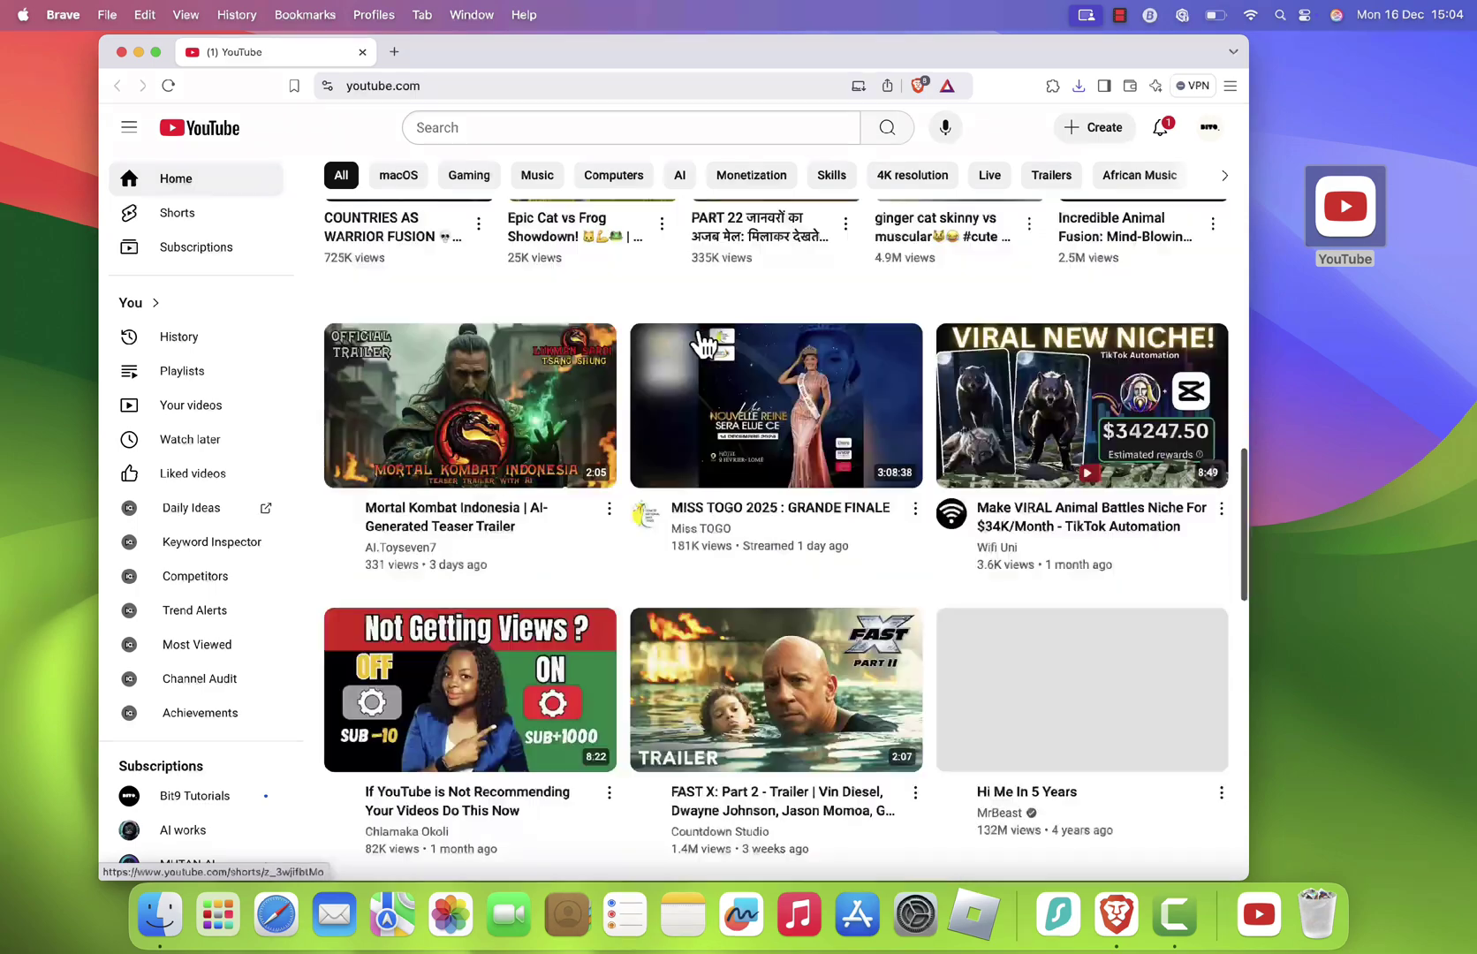
scroll(704, 346, "up", 10)
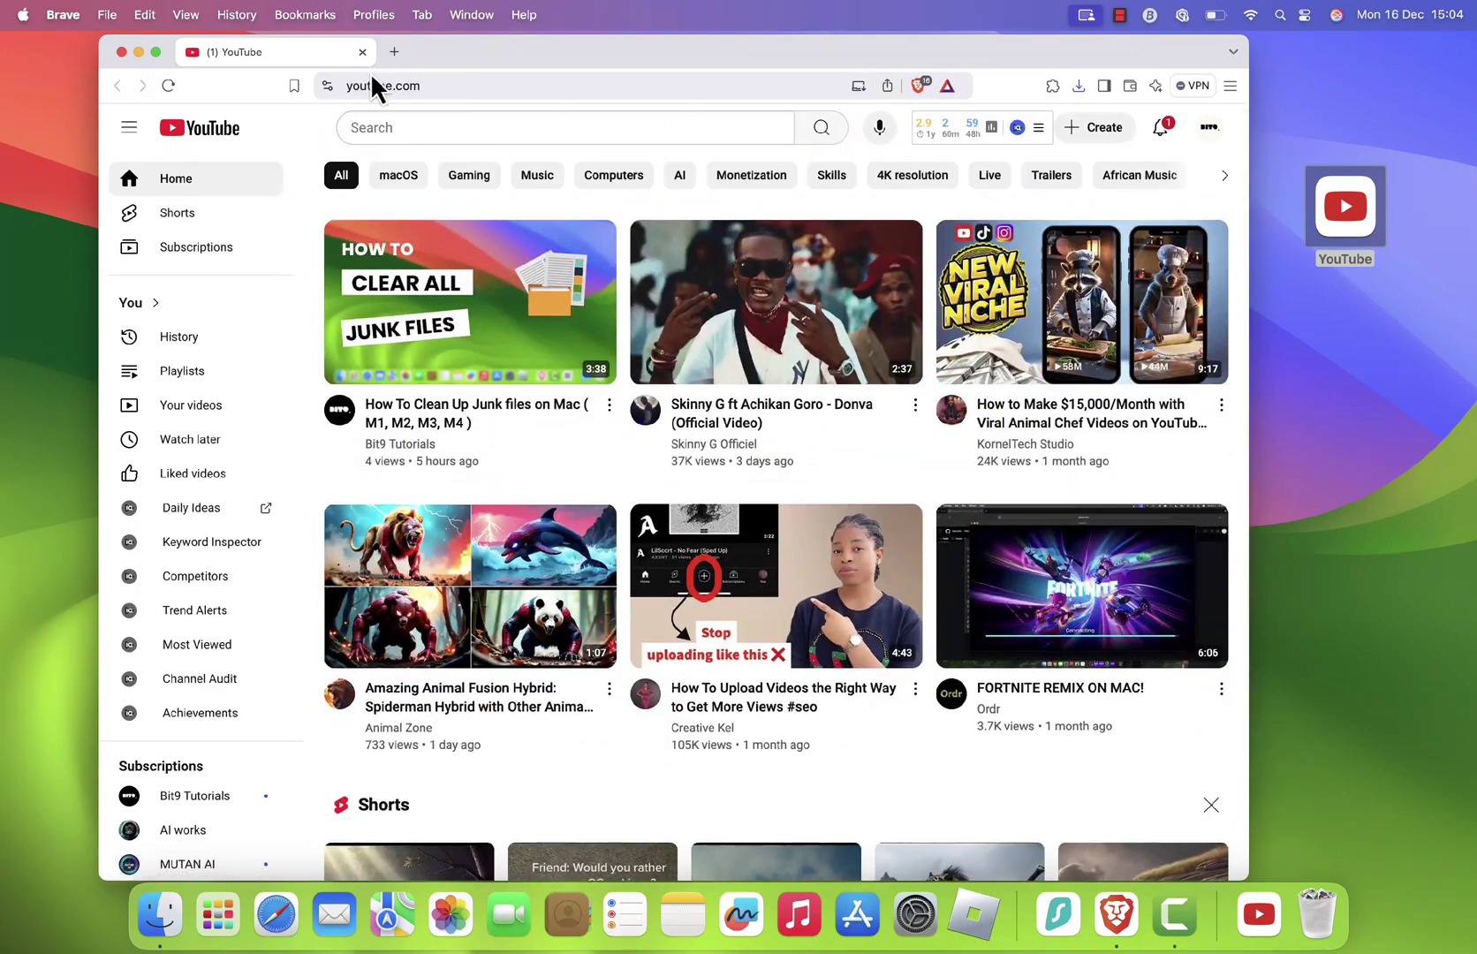
left_click(363, 52)
left_click(762, 548)
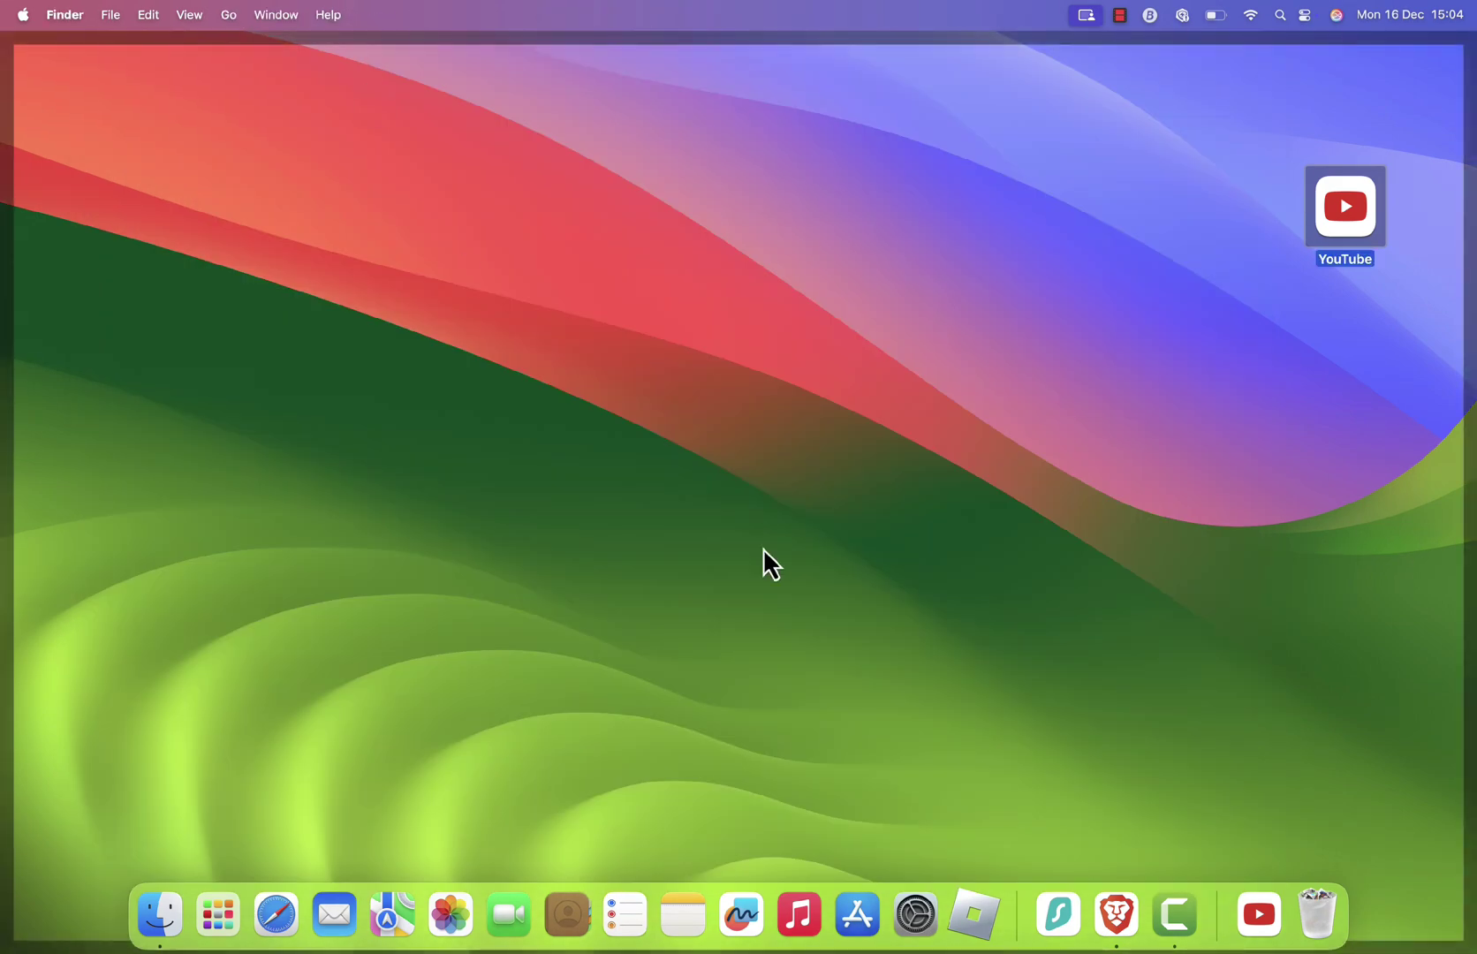